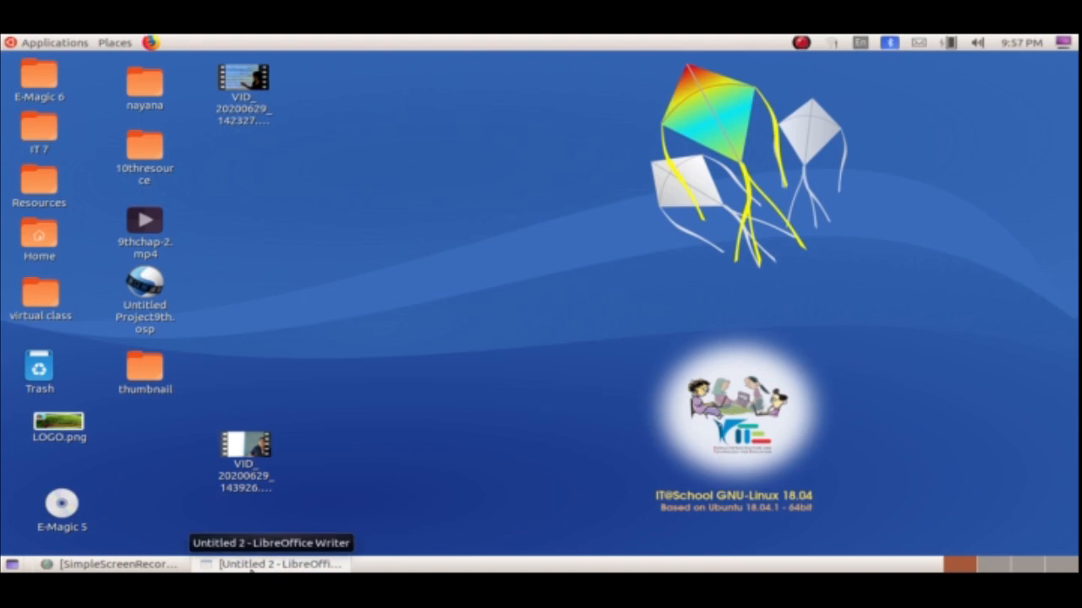
Switch to the Untitled 2 document in LibreOffice Writer.
{"action": "left_click", "coordinate": [251, 568]}
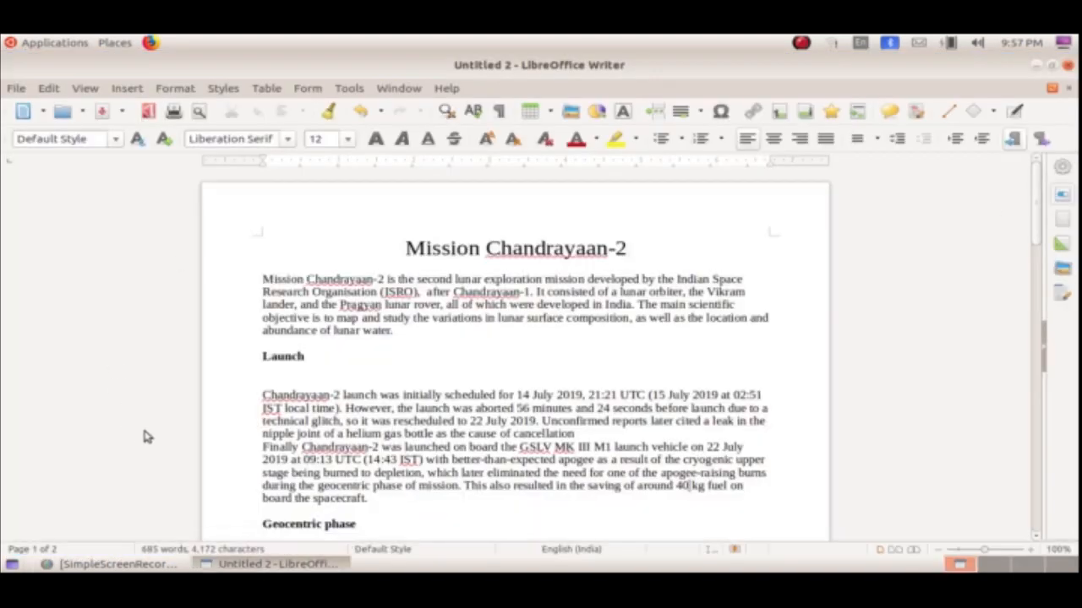
{"action": "left_click", "coordinate": [18, 89]}
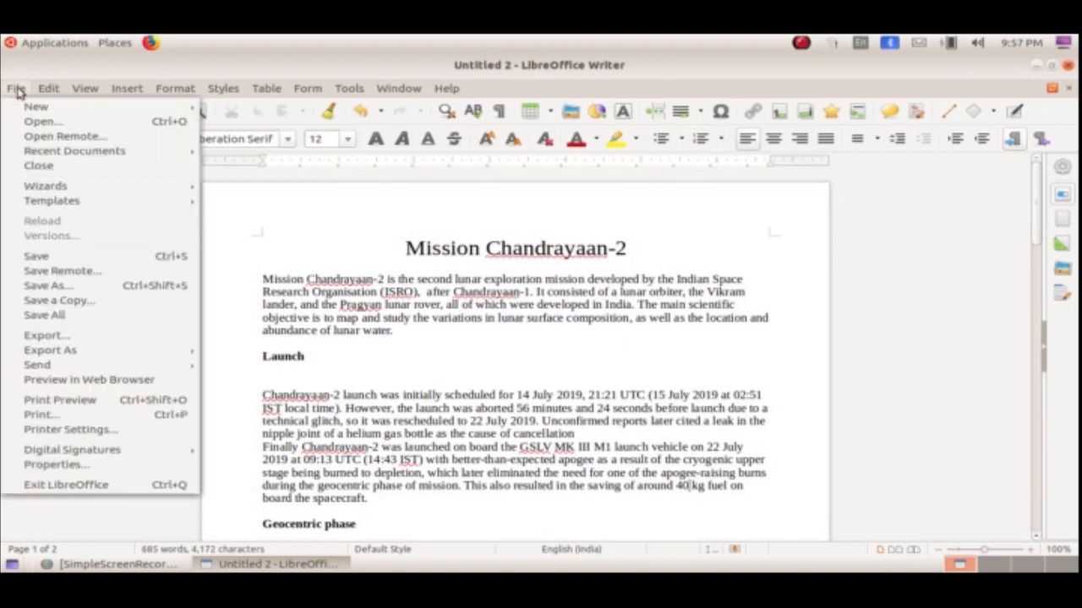
{"action": "left_click", "coordinate": [42, 127]}
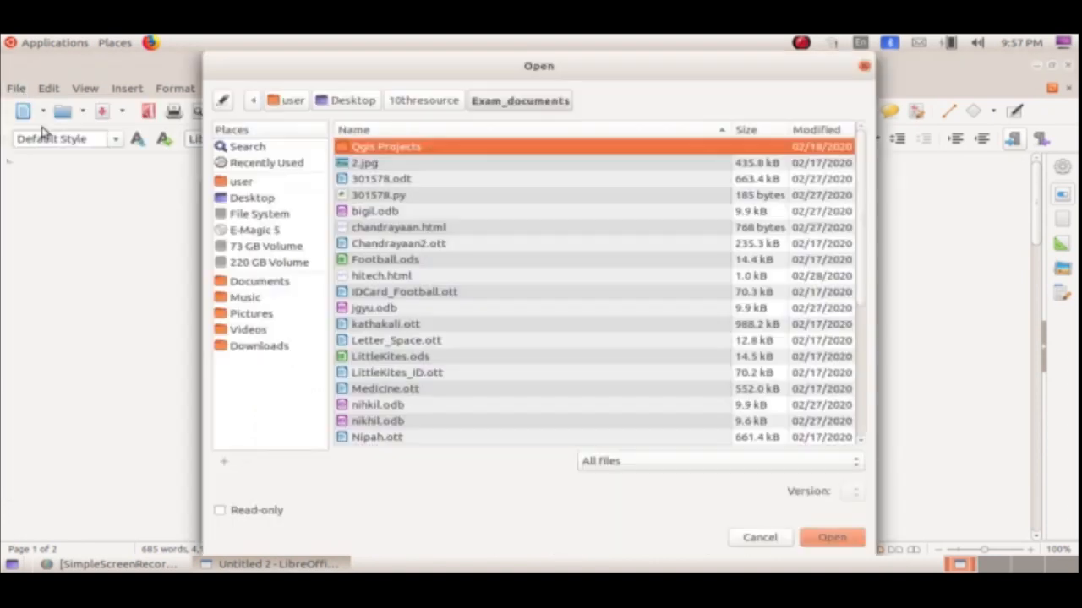
{"action": "left_click", "coordinate": [760, 538]}
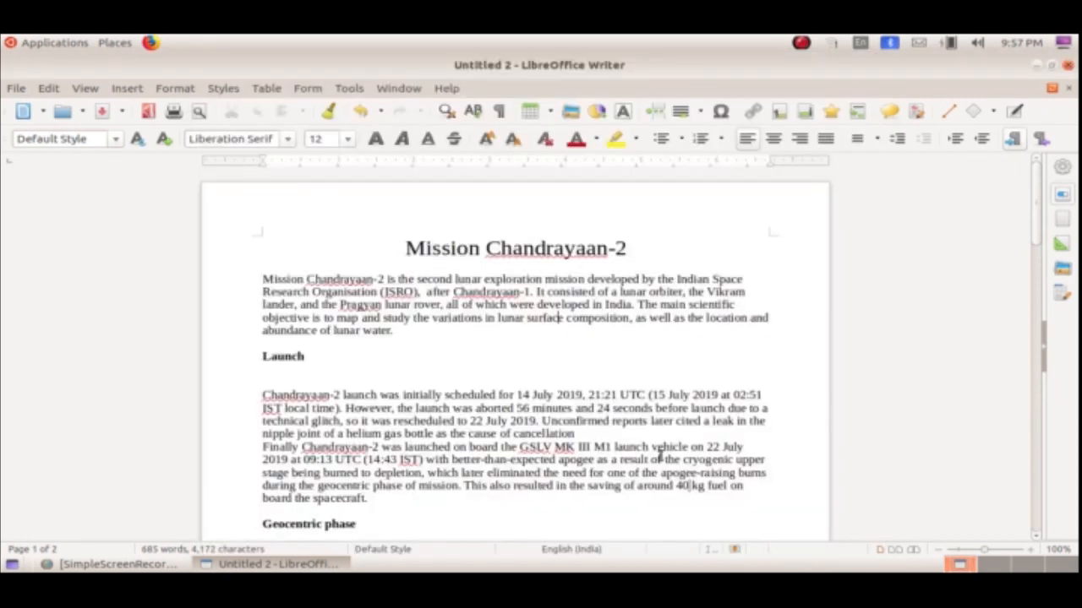
Open the page style settings and review the page, area, header, footer and border options.
{"action": "scroll", "coordinate": [381, 306], "scroll_direction": "down", "scroll_amount": 10}
{"action": "scroll", "coordinate": [376, 315], "scroll_direction": "up", "scroll_amount": 10}
{"action": "scroll", "coordinate": [319, 247], "scroll_direction": "down", "scroll_amount": 4}
{"action": "scroll", "coordinate": [321, 246], "scroll_direction": "up", "scroll_amount": 4}
{"action": "left_click", "coordinate": [175, 89]}
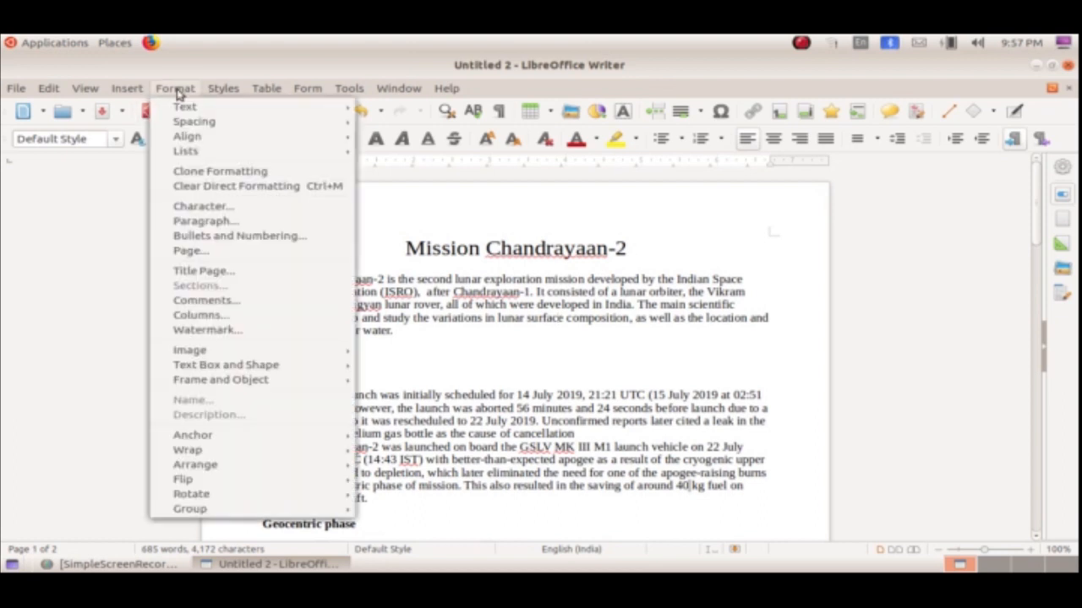
{"action": "left_click", "coordinate": [243, 253]}
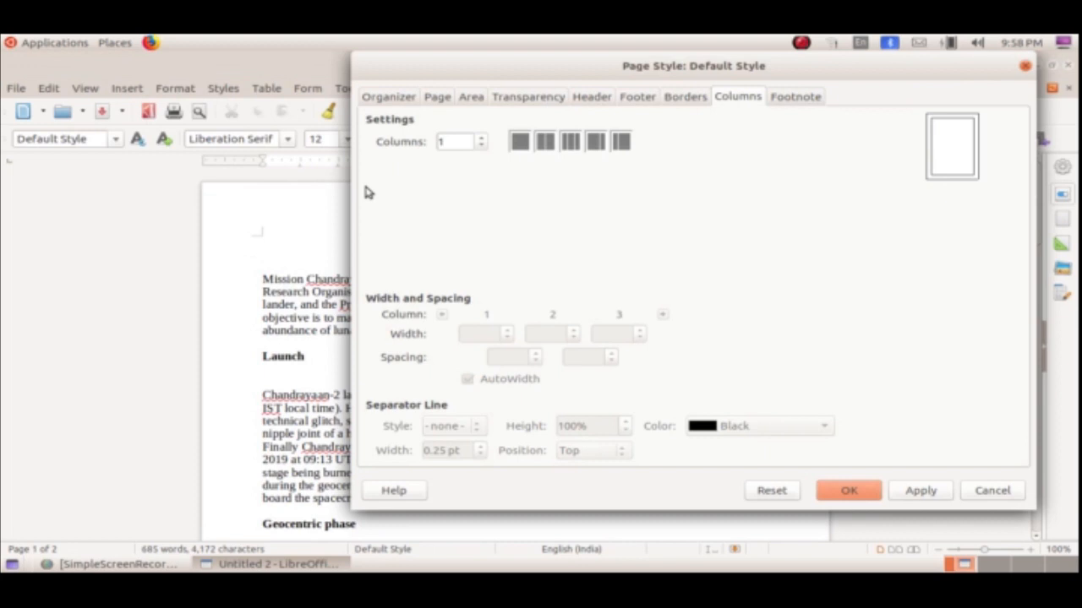
{"action": "left_click", "coordinate": [392, 97]}
{"action": "left_click", "coordinate": [437, 98]}
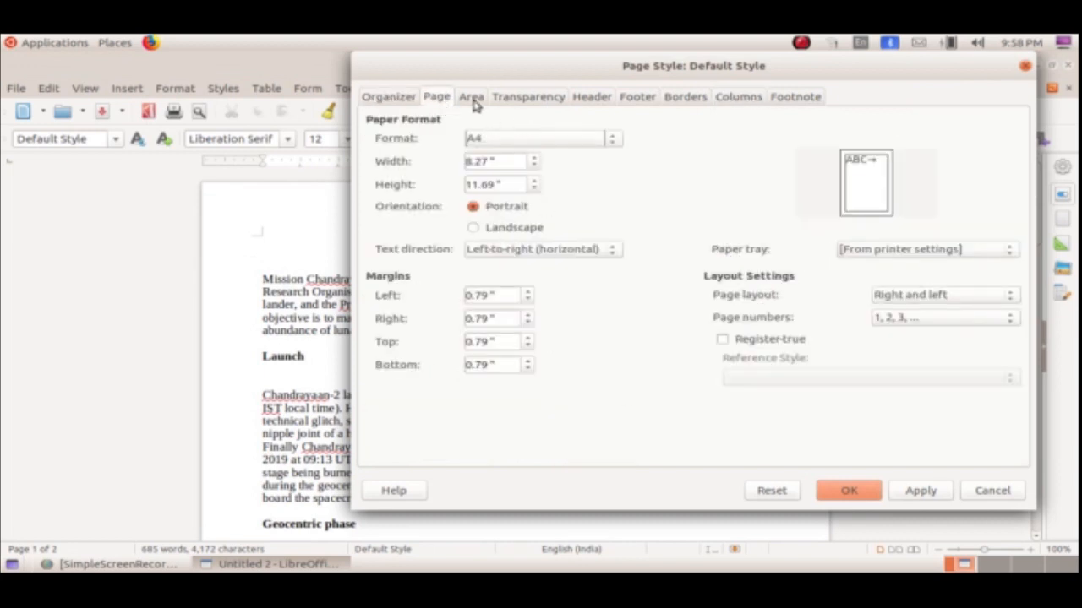
{"action": "left_click", "coordinate": [471, 99]}
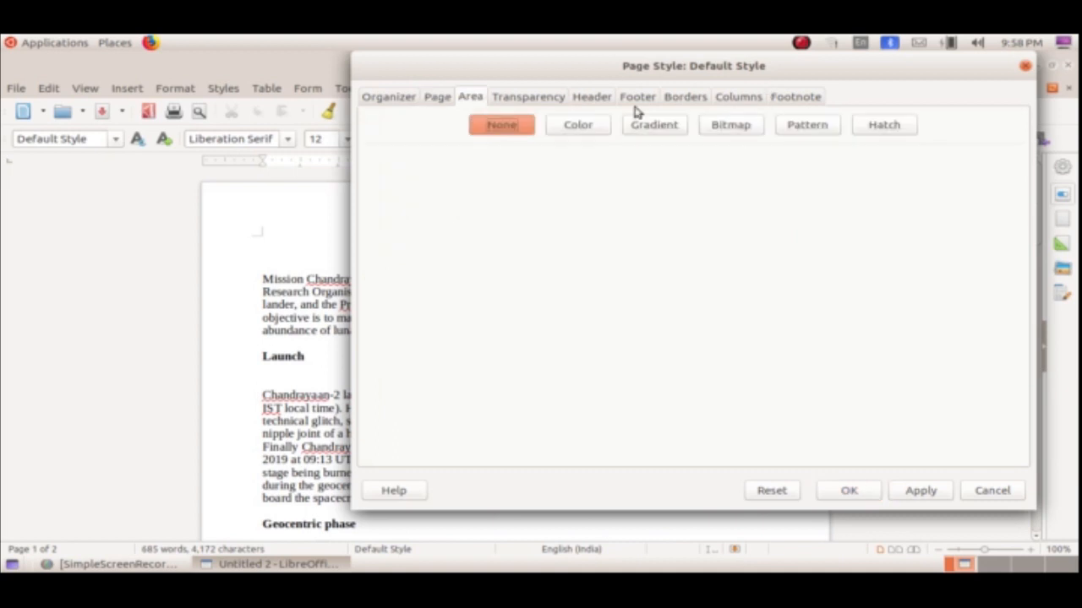
{"action": "left_click", "coordinate": [597, 99]}
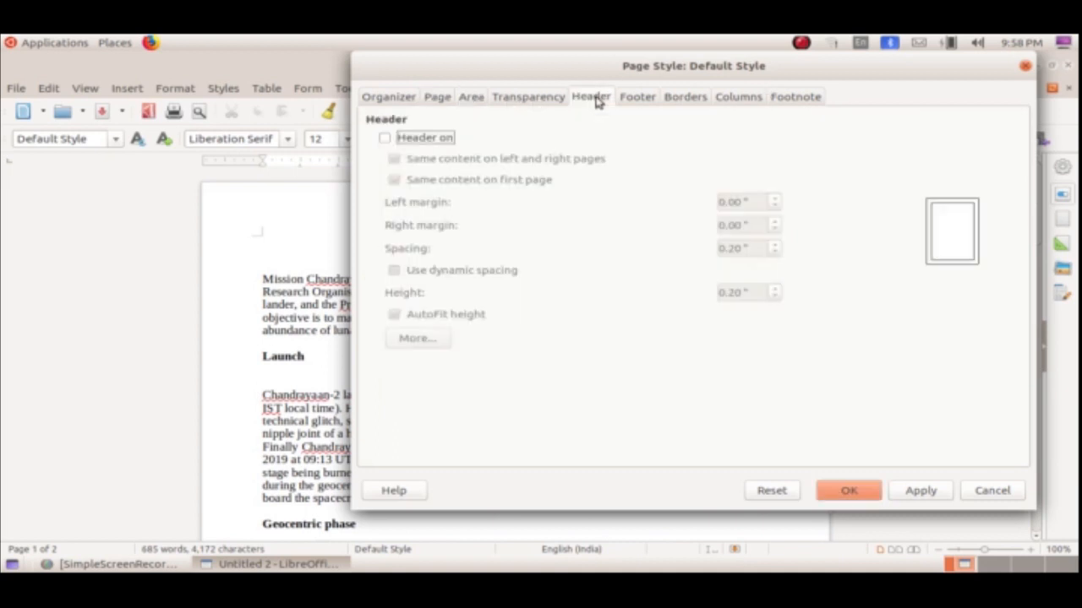
{"action": "left_click", "coordinate": [628, 103]}
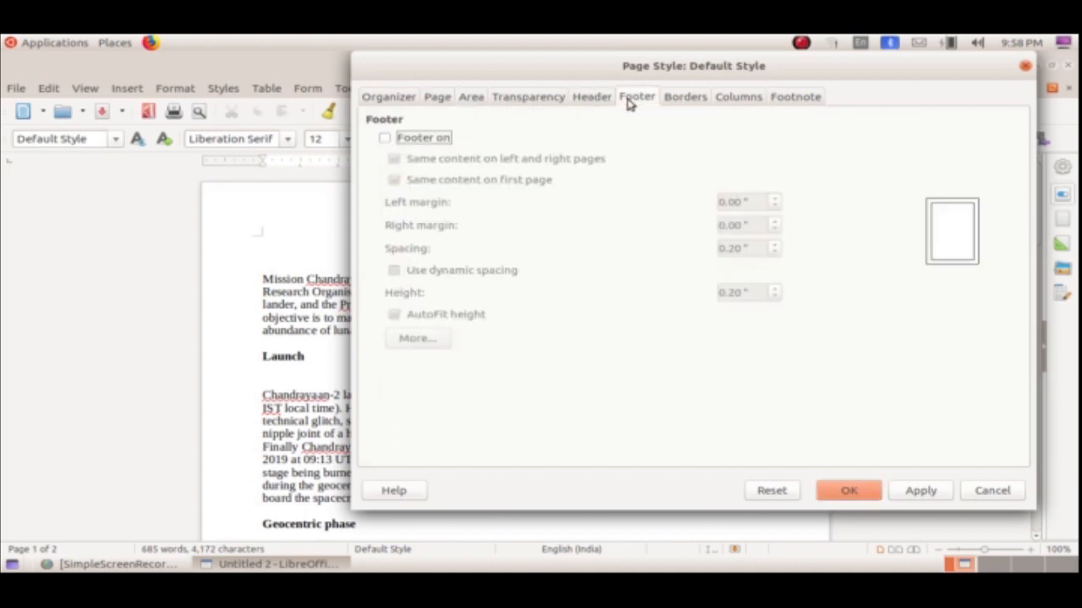
{"action": "left_click", "coordinate": [694, 101]}
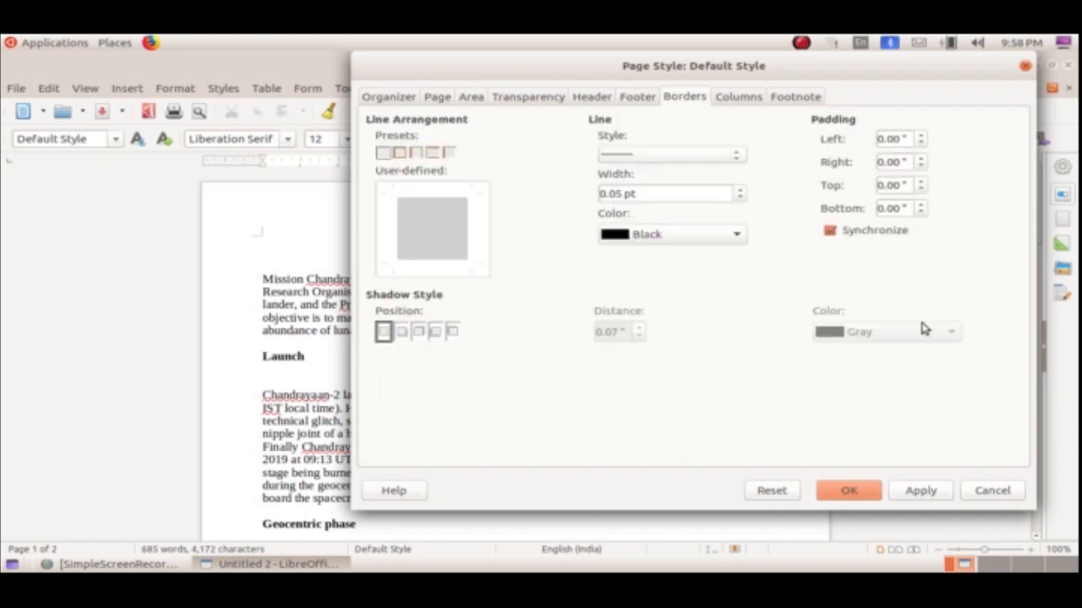
Set the page style's number of columns to 2.
{"action": "left_click", "coordinate": [738, 97]}
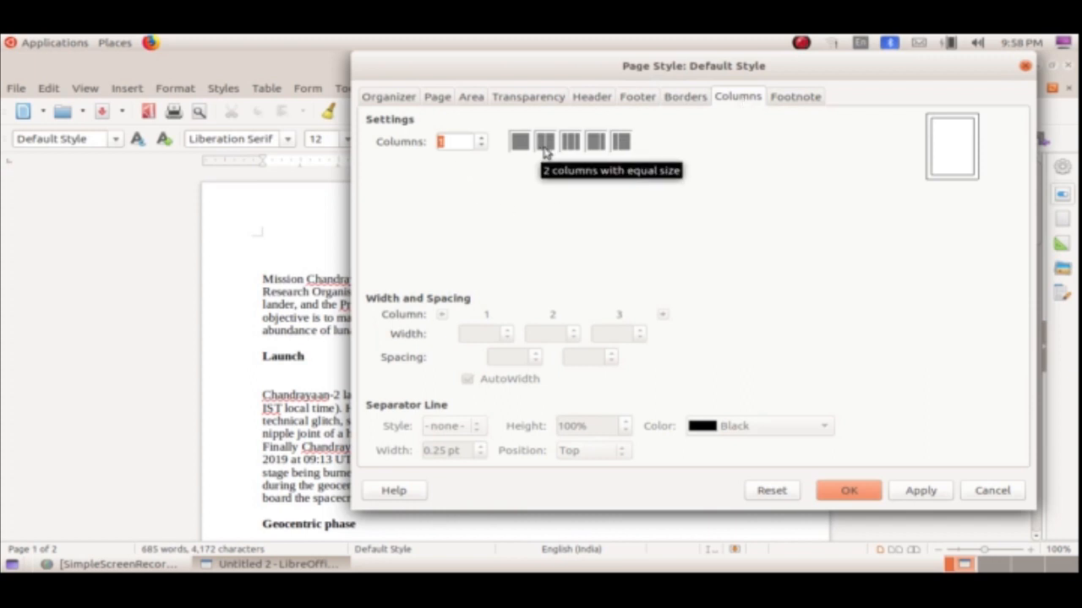
{"action": "left_click", "coordinate": [482, 139]}
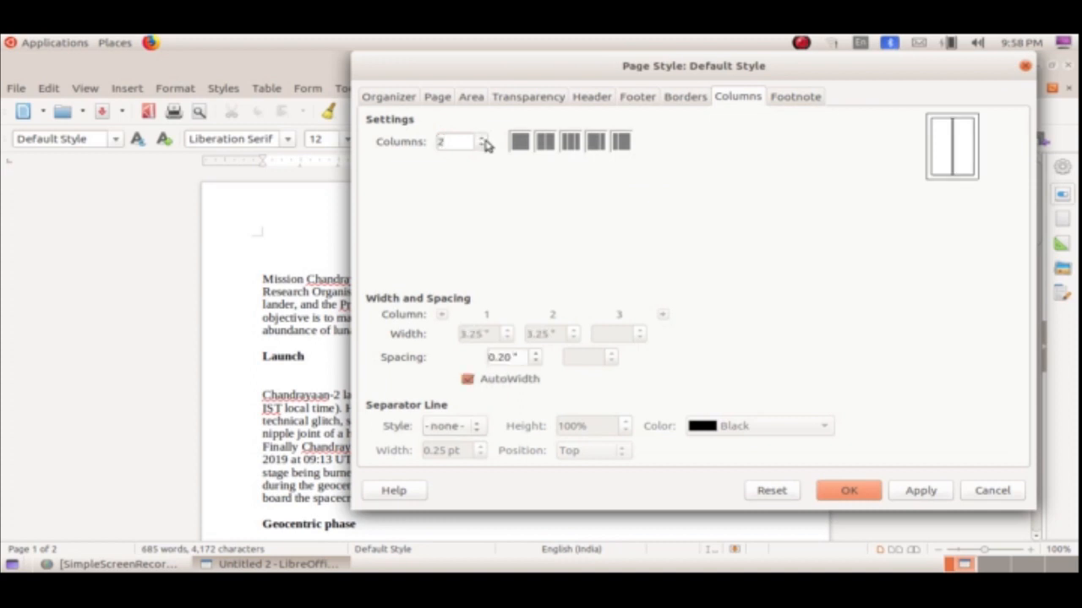
Try adjusting the first column's width with AutoWidth off, and turn AutoWidth back on.
{"action": "left_click", "coordinate": [467, 380]}
{"action": "left_click", "coordinate": [508, 337]}
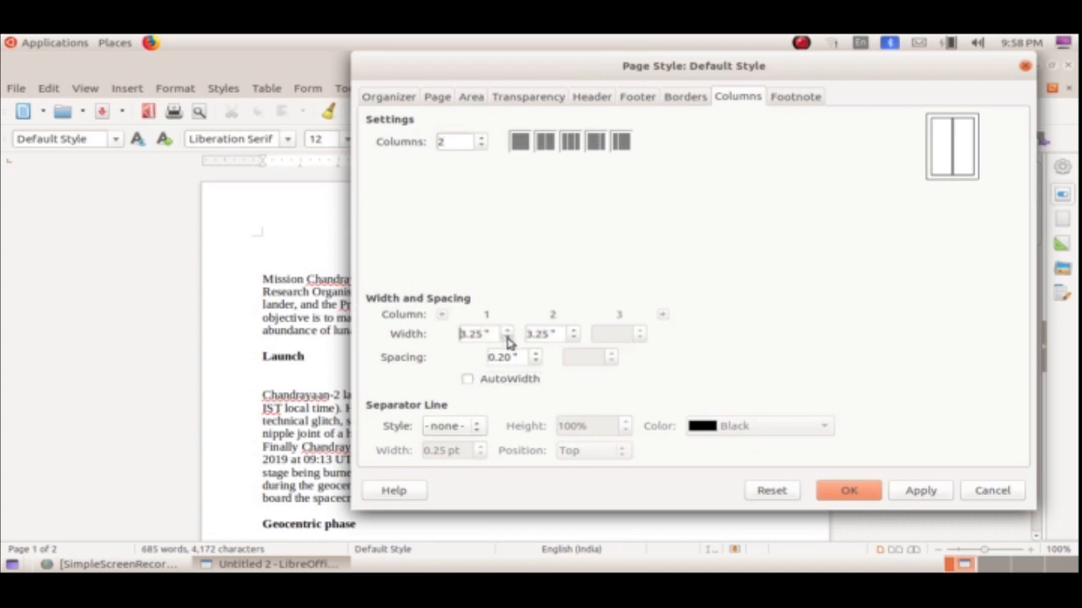
{"action": "left_click", "coordinate": [508, 337]}
{"action": "left_click", "coordinate": [508, 331]}
{"action": "left_click", "coordinate": [468, 381]}
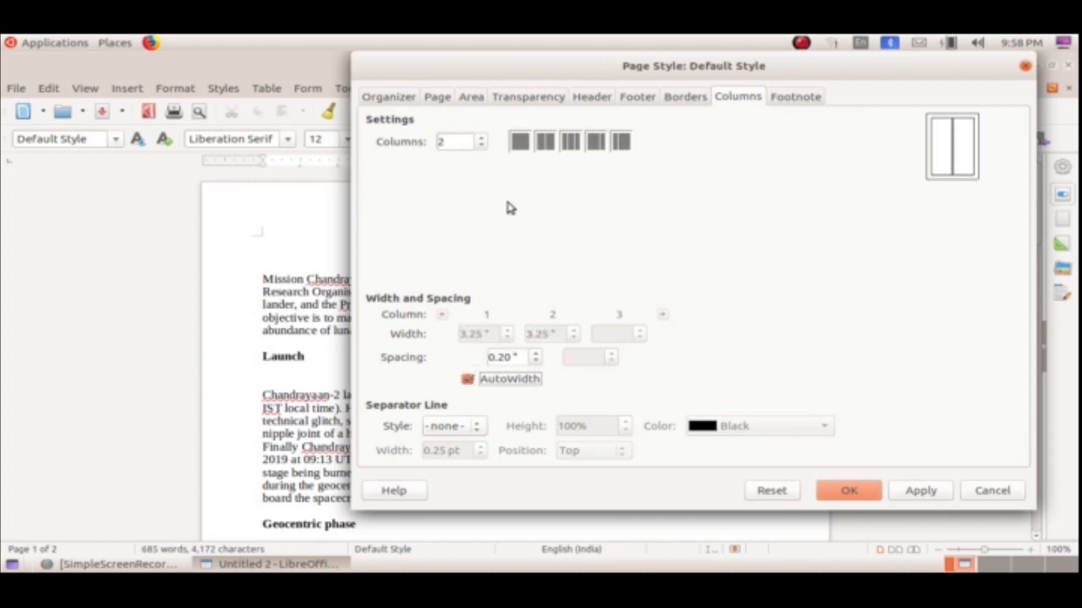
Choose the layout with two equal-size columns and apply it to the page style.
{"action": "left_click", "coordinate": [545, 145]}
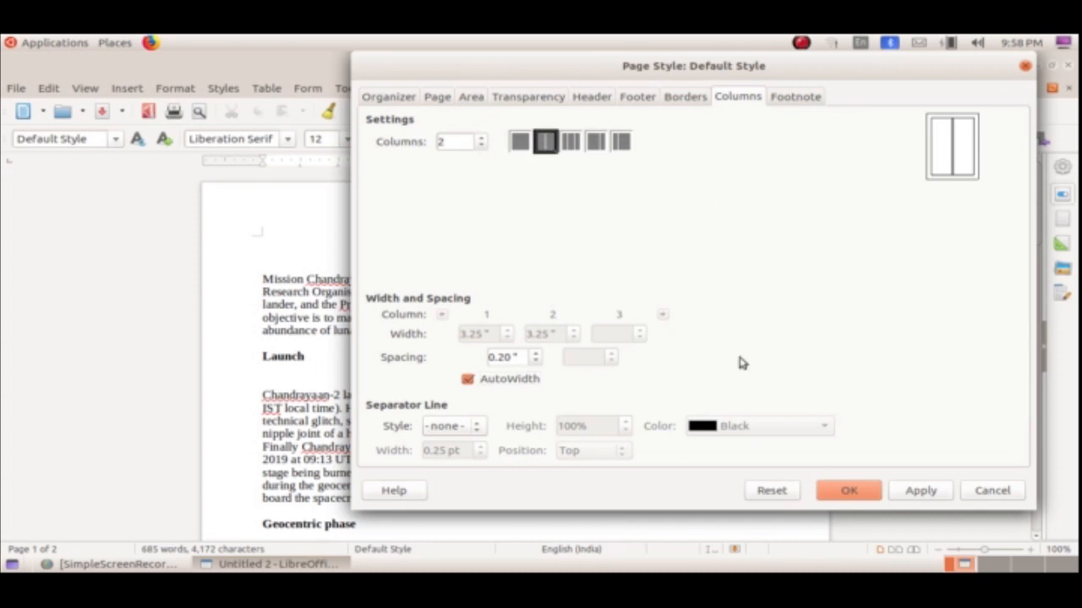
{"action": "left_click", "coordinate": [917, 493]}
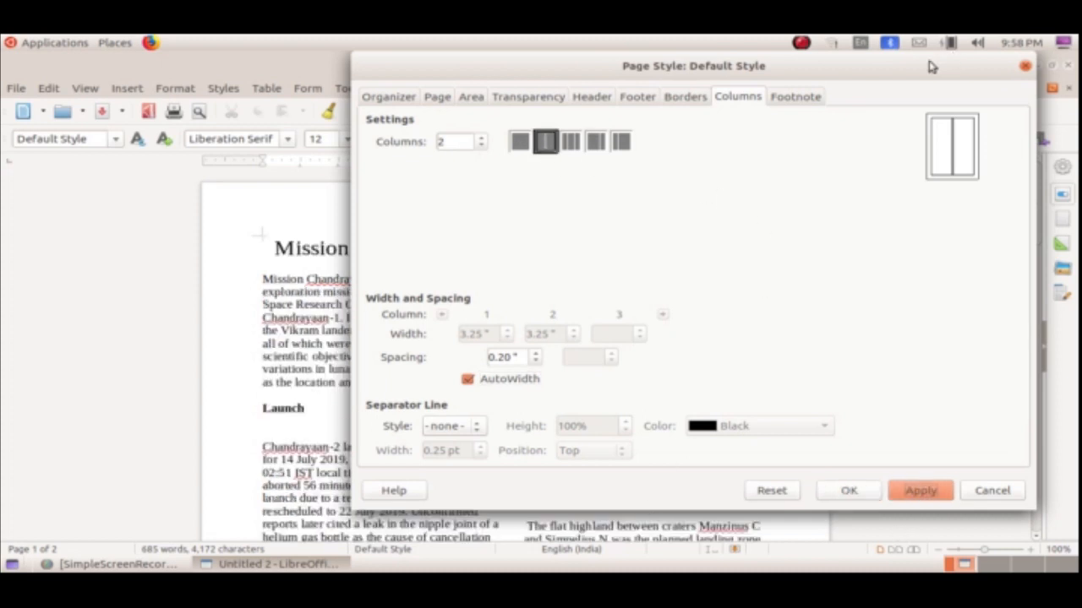
{"action": "left_click_drag", "start_coordinate": [929, 65], "coordinate": [53, 393]}
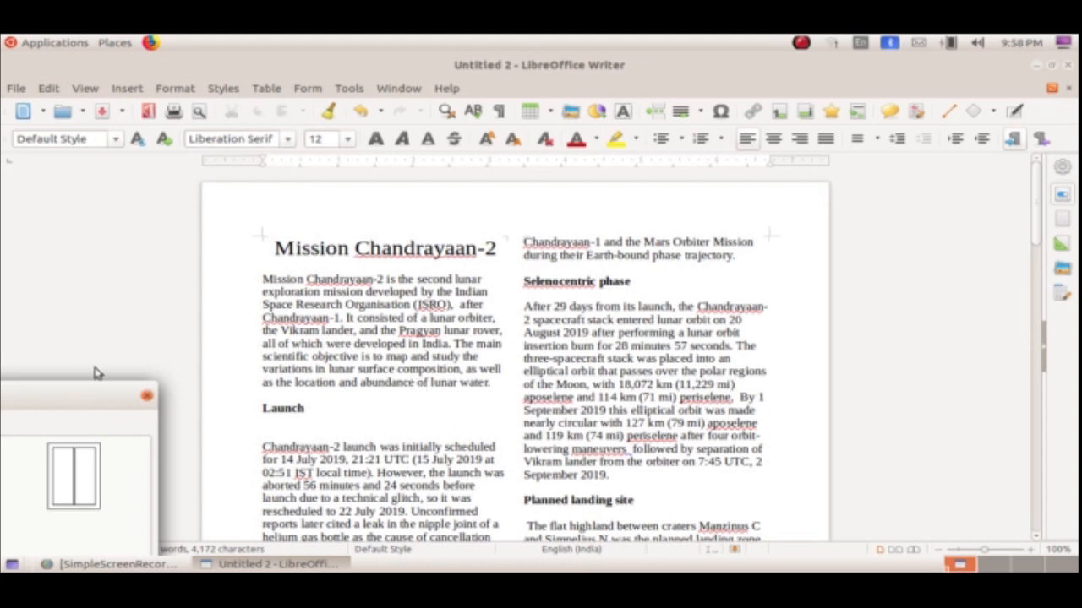
{"action": "left_click_drag", "start_coordinate": [82, 397], "coordinate": [757, 85]}
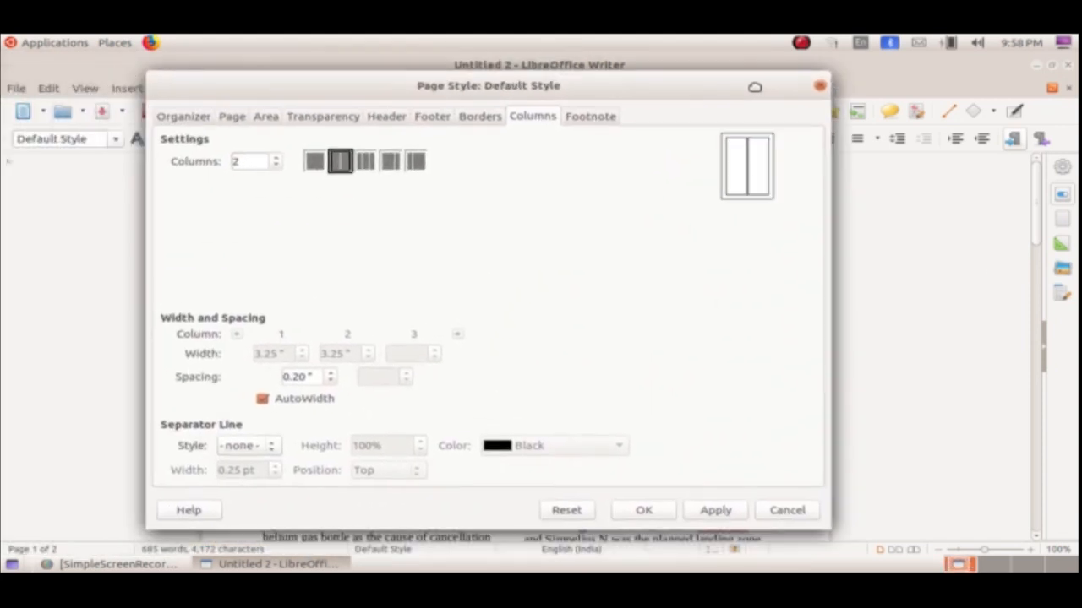
{"action": "left_click", "coordinate": [642, 511]}
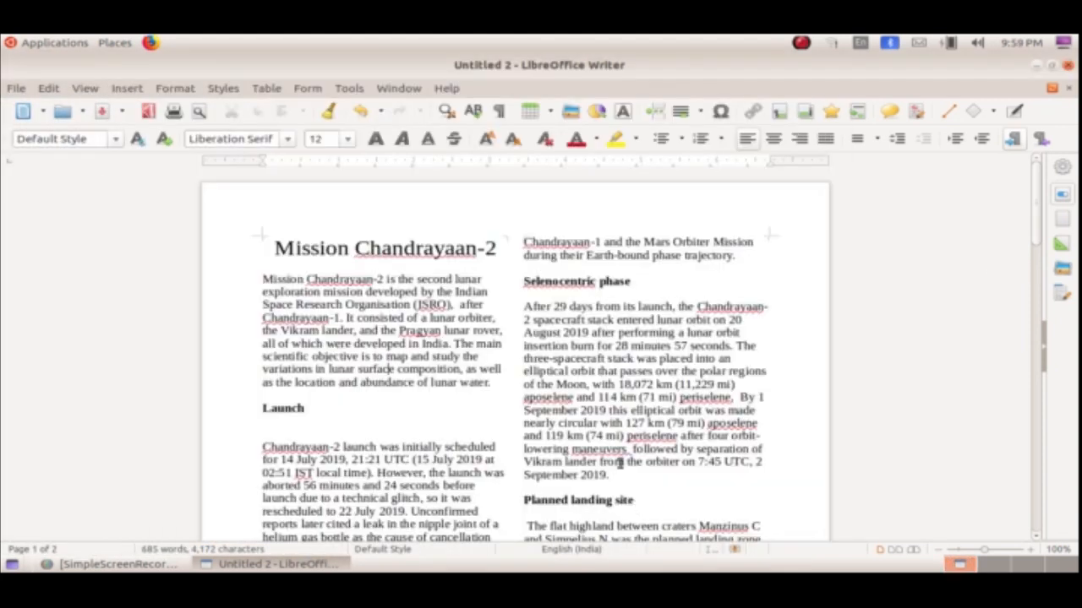
Justify the introductory paragraph below the Mission Chandrayaan-2 title.
{"action": "scroll", "coordinate": [584, 415], "scroll_direction": "down", "scroll_amount": 10}
{"action": "scroll", "coordinate": [584, 415], "scroll_direction": "down", "scroll_amount": 10}
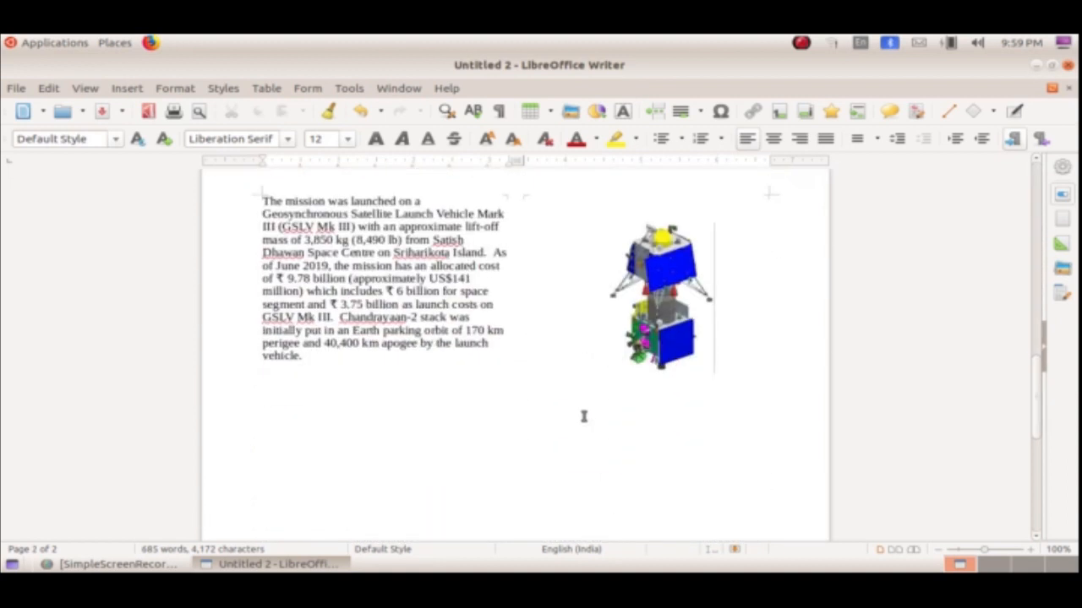
{"action": "scroll", "coordinate": [576, 409], "scroll_direction": "up", "scroll_amount": 20}
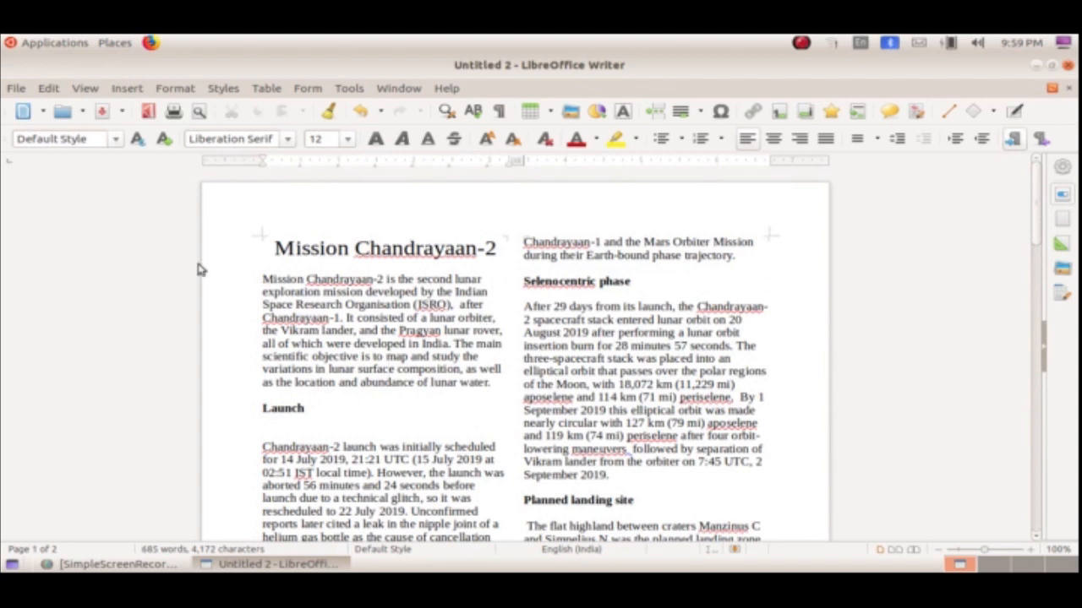
{"action": "left_click_drag", "start_coordinate": [258, 277], "coordinate": [495, 383]}
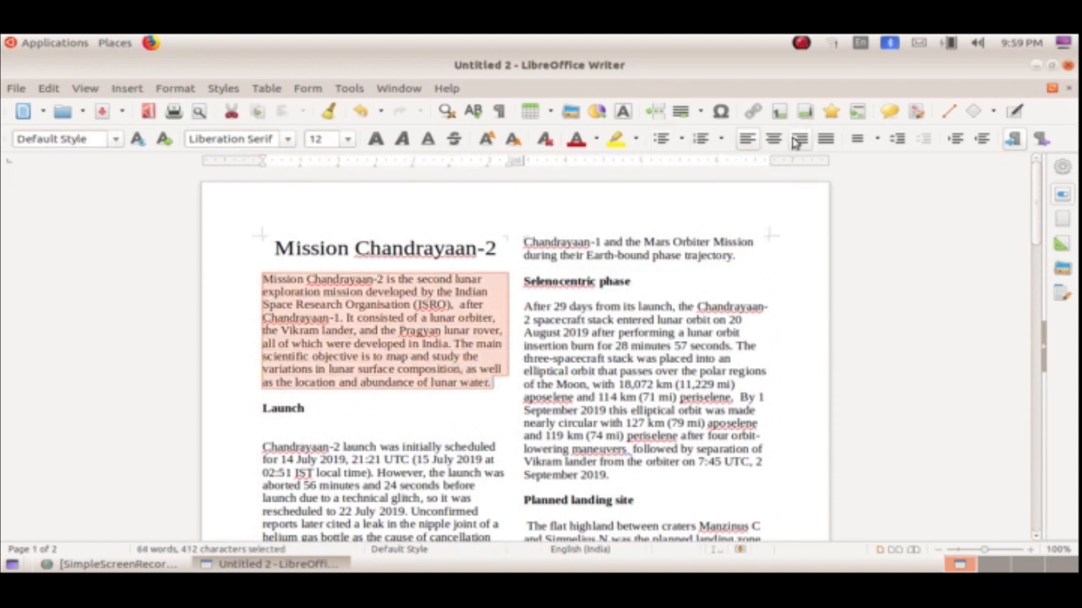
{"action": "left_click", "coordinate": [825, 138]}
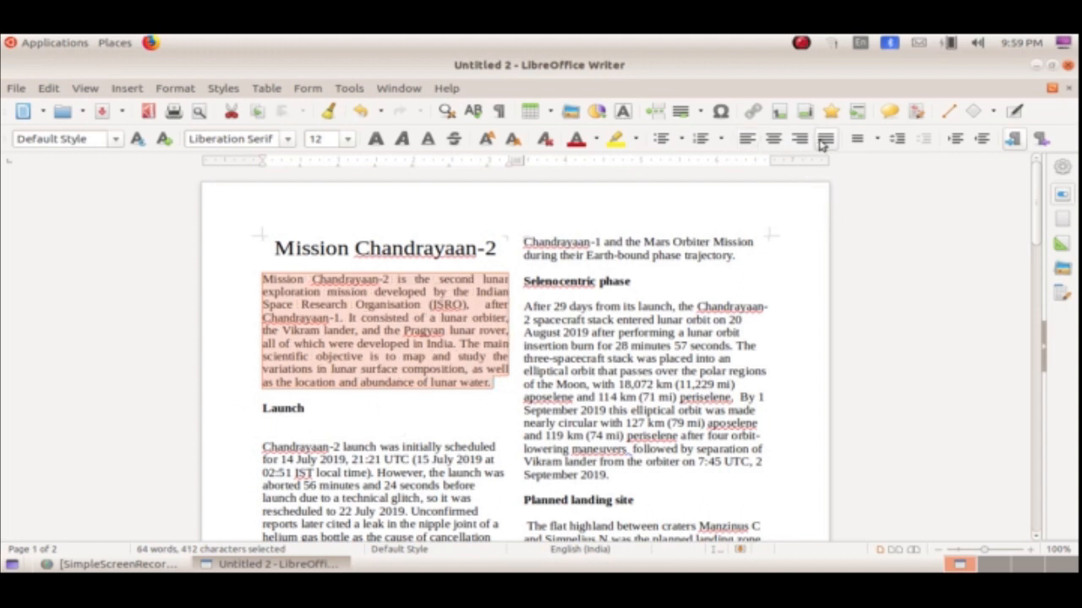
{"action": "left_click_drag", "start_coordinate": [448, 402], "coordinate": [451, 415]}
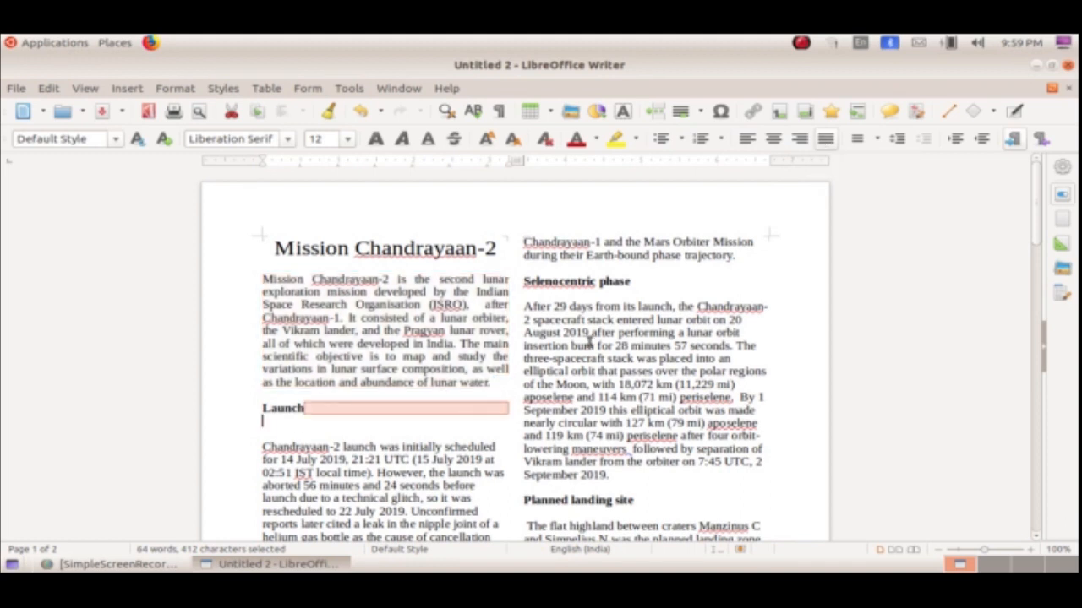
Justify the paragraphs under the Selenocentric phase and Planned landing site headings.
{"action": "left_click_drag", "start_coordinate": [523, 307], "coordinate": [640, 480]}
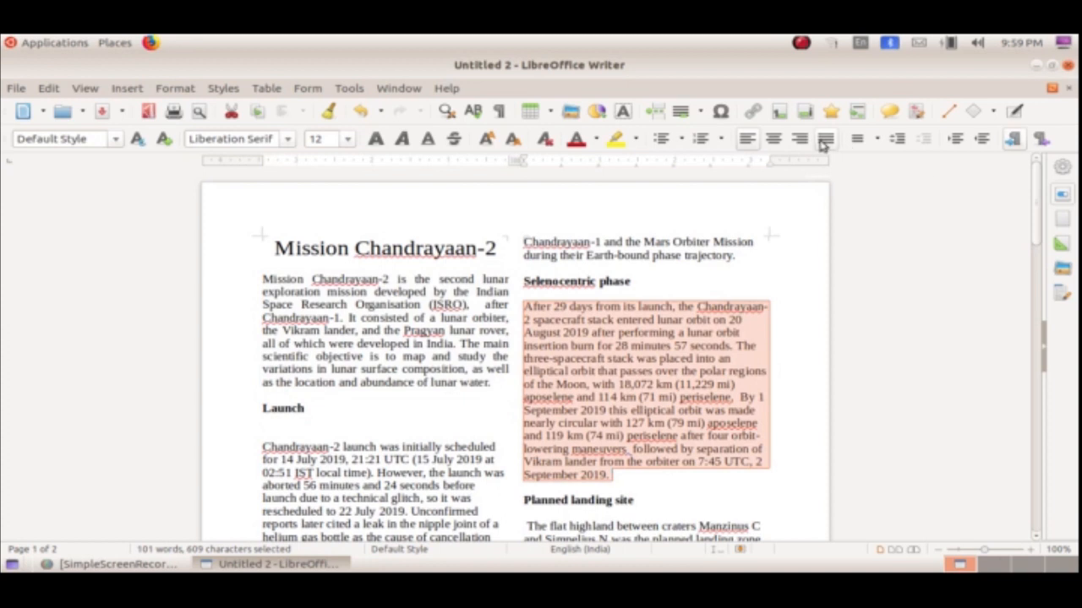
{"action": "left_click", "coordinate": [825, 140]}
{"action": "scroll", "coordinate": [663, 473], "scroll_direction": "down", "scroll_amount": 5}
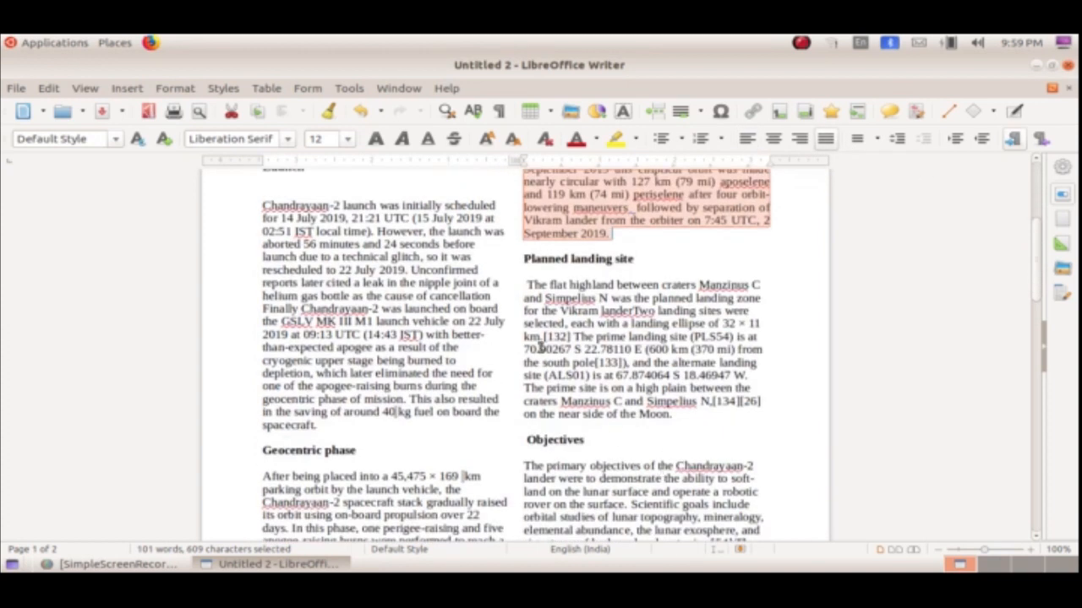
{"action": "left_click_drag", "start_coordinate": [517, 285], "coordinate": [672, 428]}
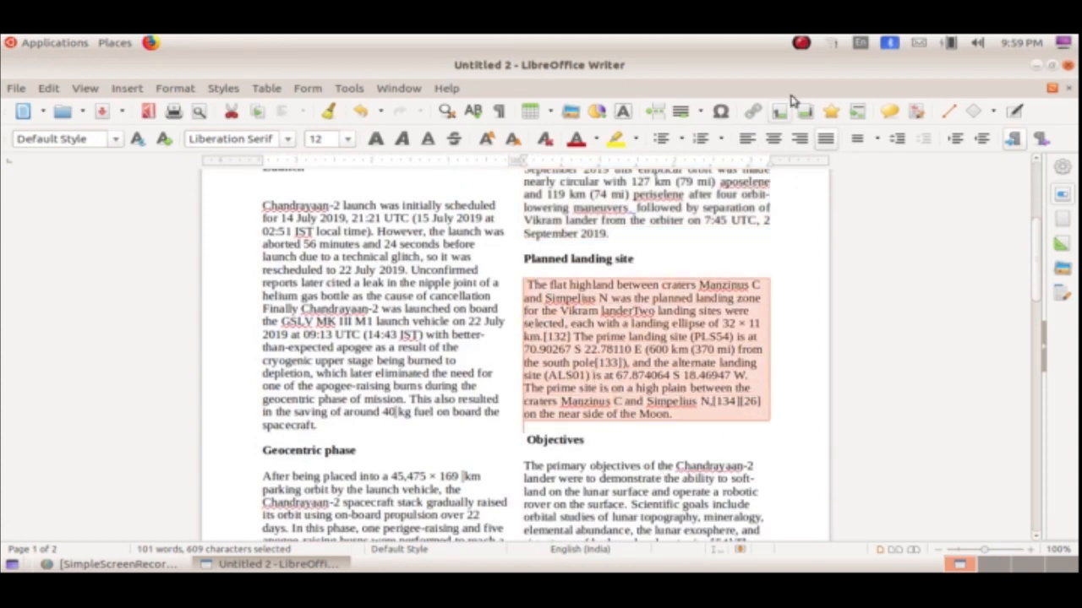
{"action": "left_click", "coordinate": [826, 139]}
{"action": "left_click", "coordinate": [757, 465]}
Insert the image LK_logo.png from the Images10 folder inside 10thresource on the Desktop.
{"action": "scroll", "coordinate": [771, 423], "scroll_direction": "up", "scroll_amount": 5}
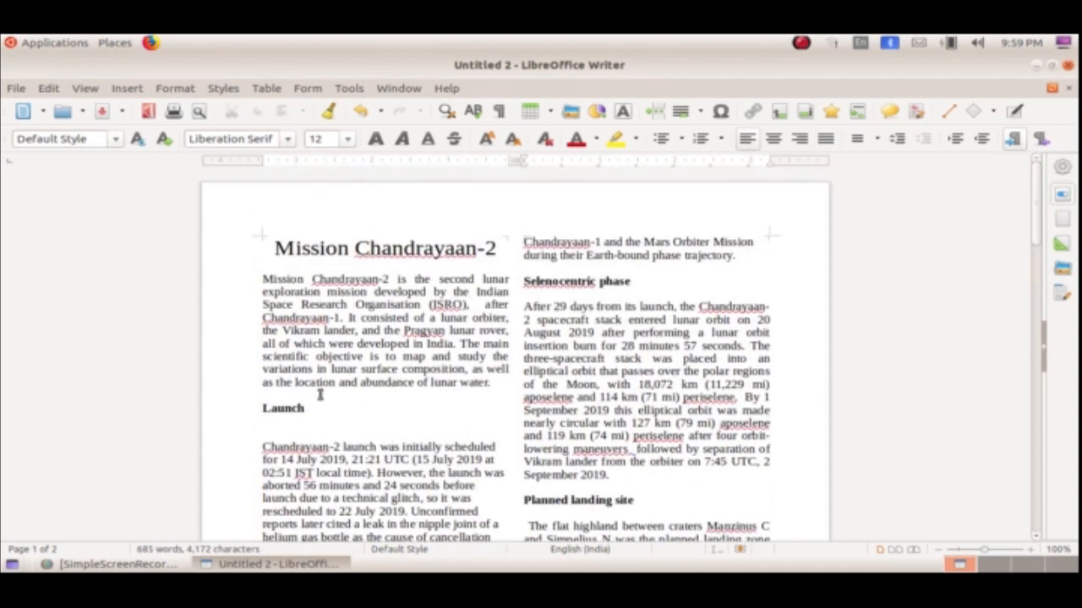
{"action": "scroll", "coordinate": [321, 395], "scroll_direction": "down", "scroll_amount": 3}
{"action": "scroll", "coordinate": [352, 365], "scroll_direction": "up", "scroll_amount": 3}
{"action": "scroll", "coordinate": [417, 415], "scroll_direction": "down", "scroll_amount": 5}
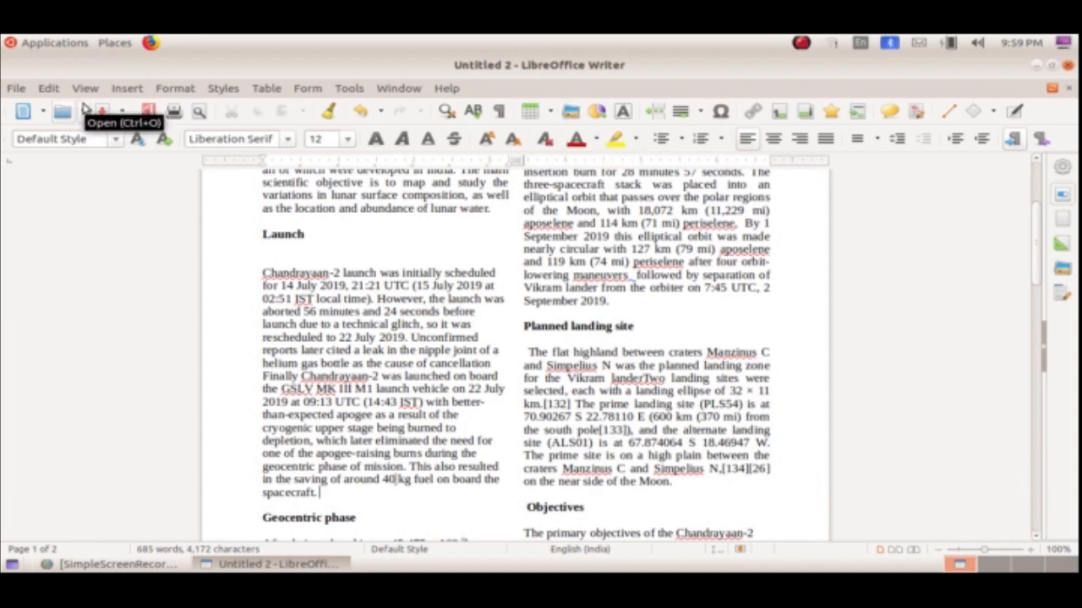
{"action": "left_click", "coordinate": [122, 95]}
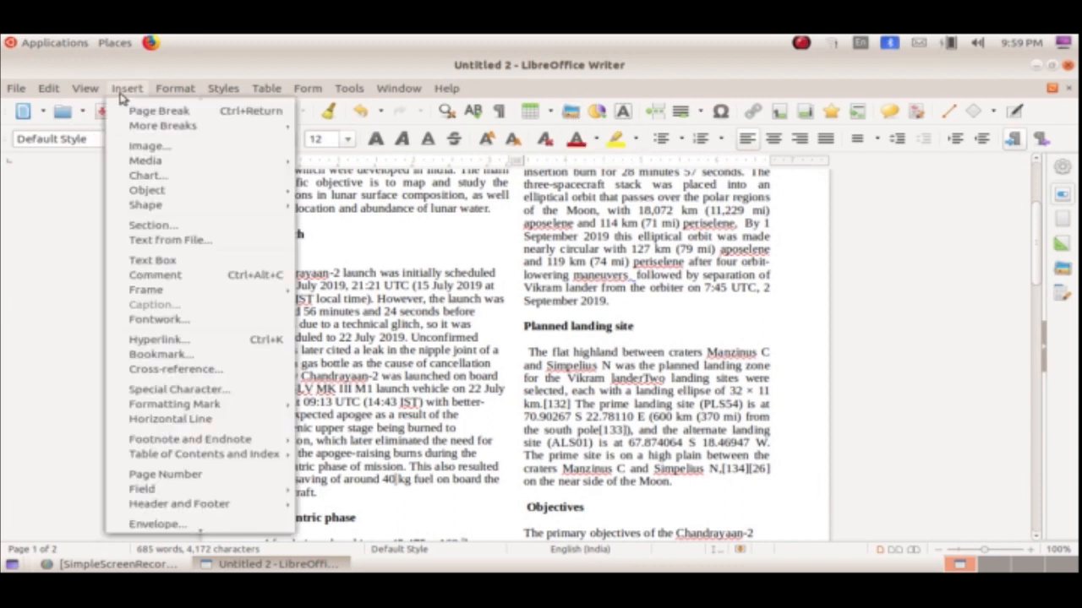
{"action": "left_click", "coordinate": [139, 146]}
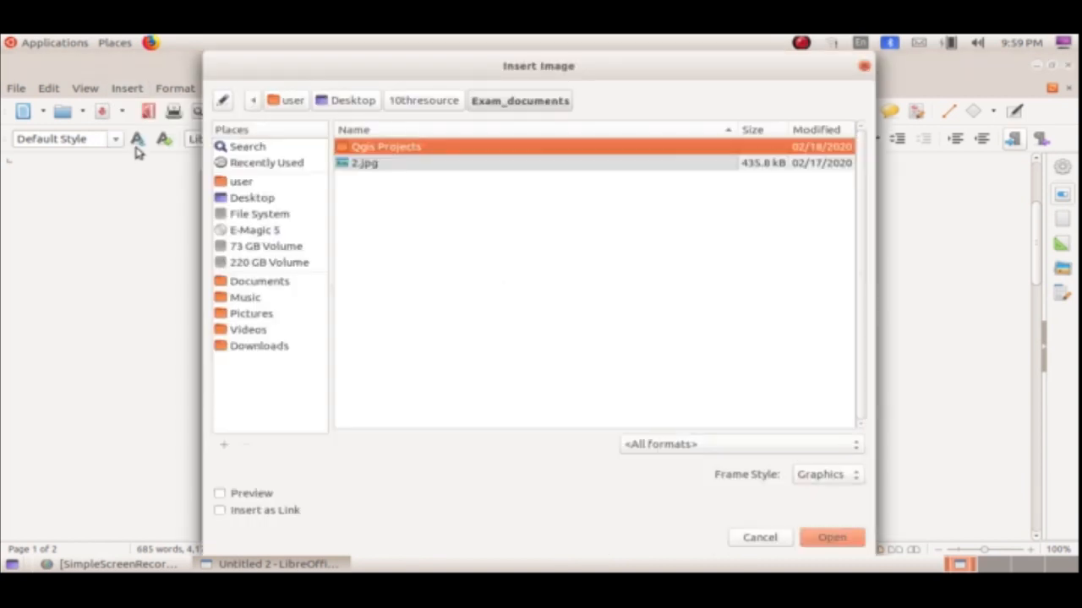
{"action": "left_click", "coordinate": [373, 163]}
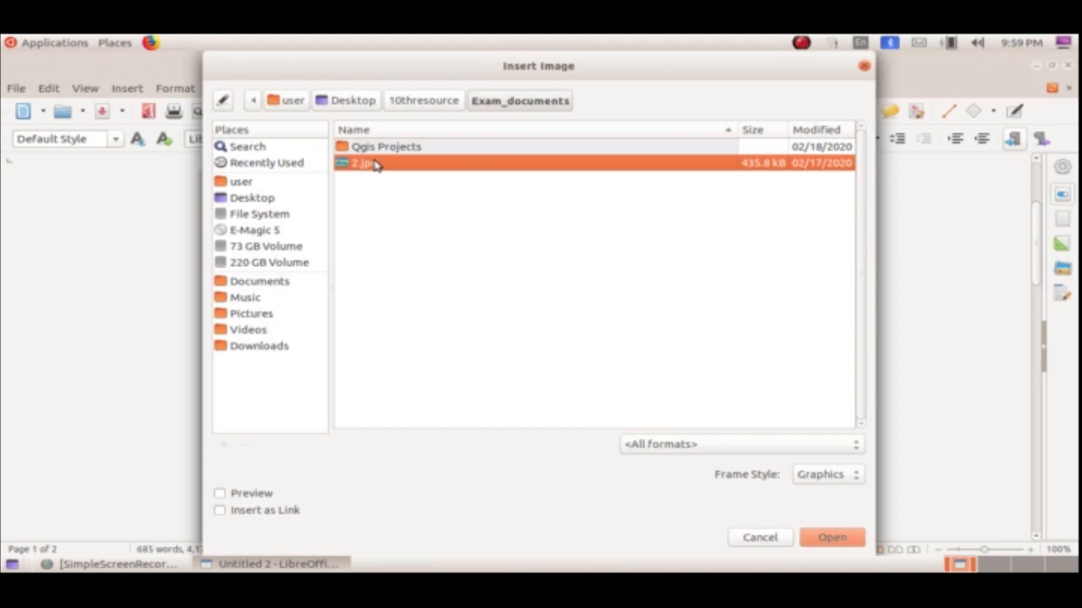
{"action": "left_click", "coordinate": [244, 200]}
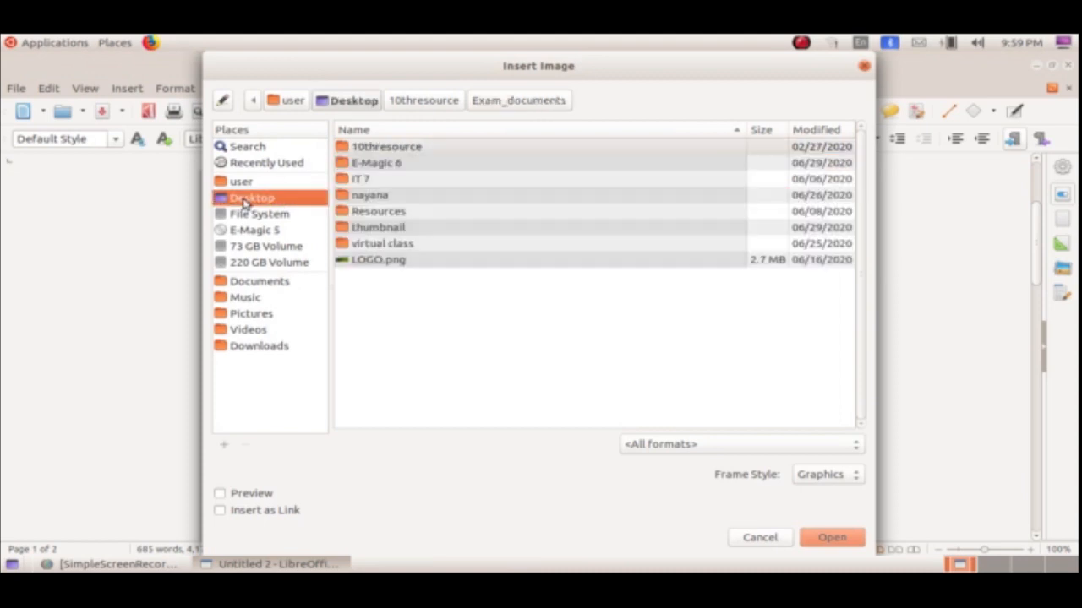
{"action": "double_click", "coordinate": [394, 147]}
{"action": "double_click", "coordinate": [388, 164]}
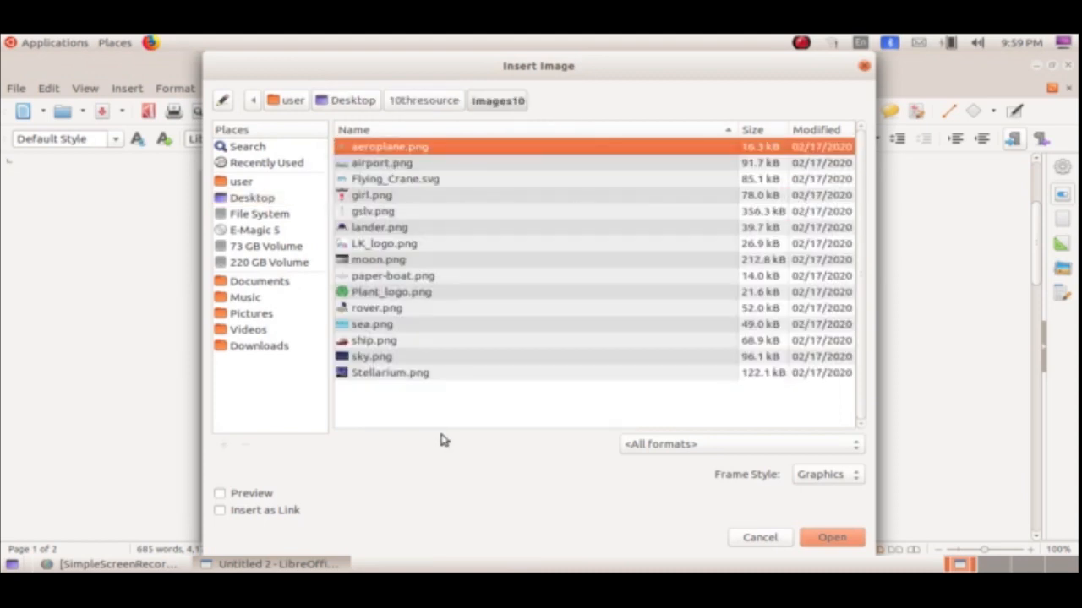
{"action": "left_click", "coordinate": [381, 374]}
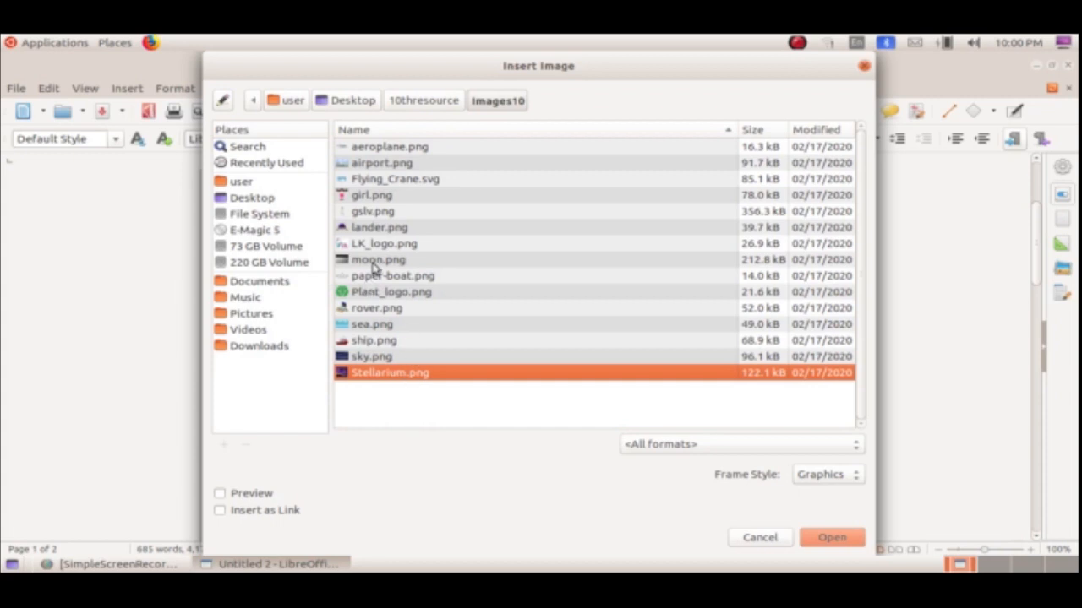
{"action": "left_click", "coordinate": [384, 246]}
{"action": "left_click", "coordinate": [828, 539]}
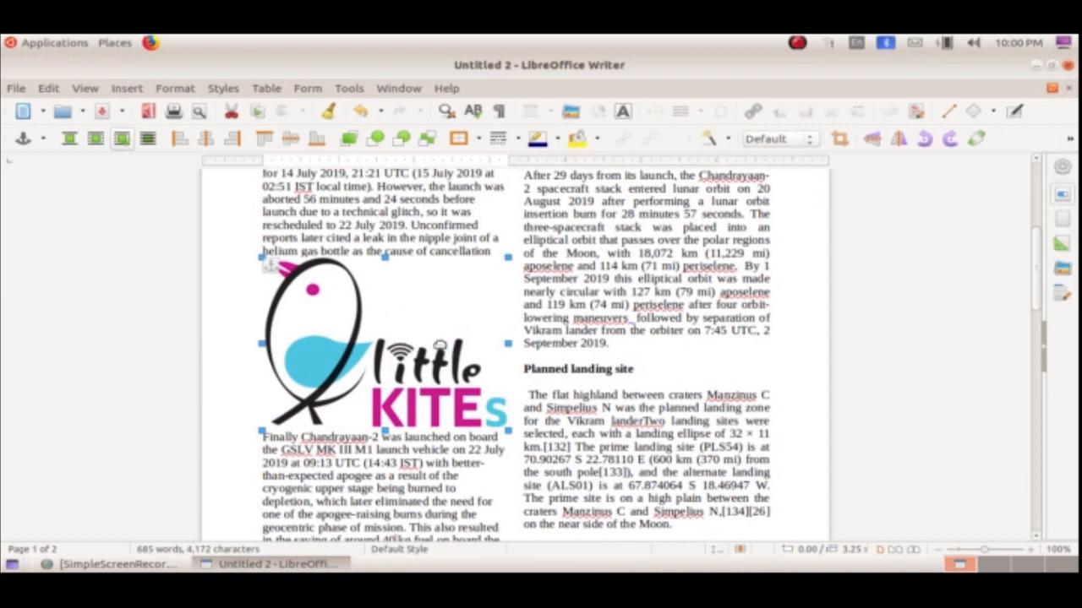
Shrink the Little KITEs logo to about 2.18 inches wide and move it into the paragraph under Selenocentric phase.
{"action": "left_click_drag", "start_coordinate": [503, 428], "coordinate": [489, 419]}
{"action": "left_click_drag", "start_coordinate": [319, 349], "coordinate": [591, 246]}
{"action": "scroll", "coordinate": [636, 313], "scroll_direction": "up", "scroll_amount": 5}
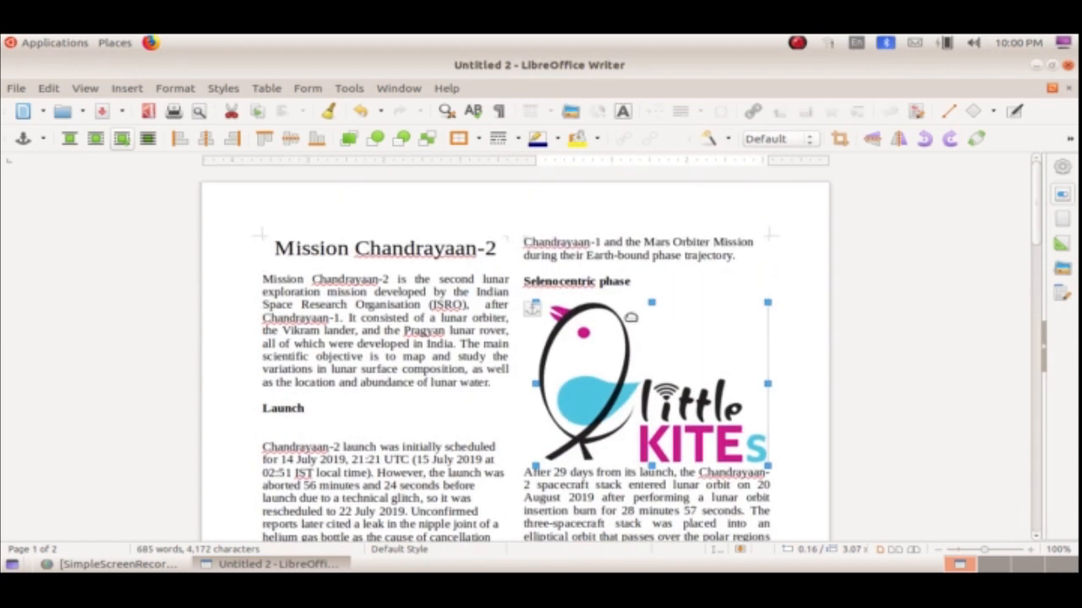
{"action": "scroll", "coordinate": [650, 405], "scroll_direction": "down", "scroll_amount": 2}
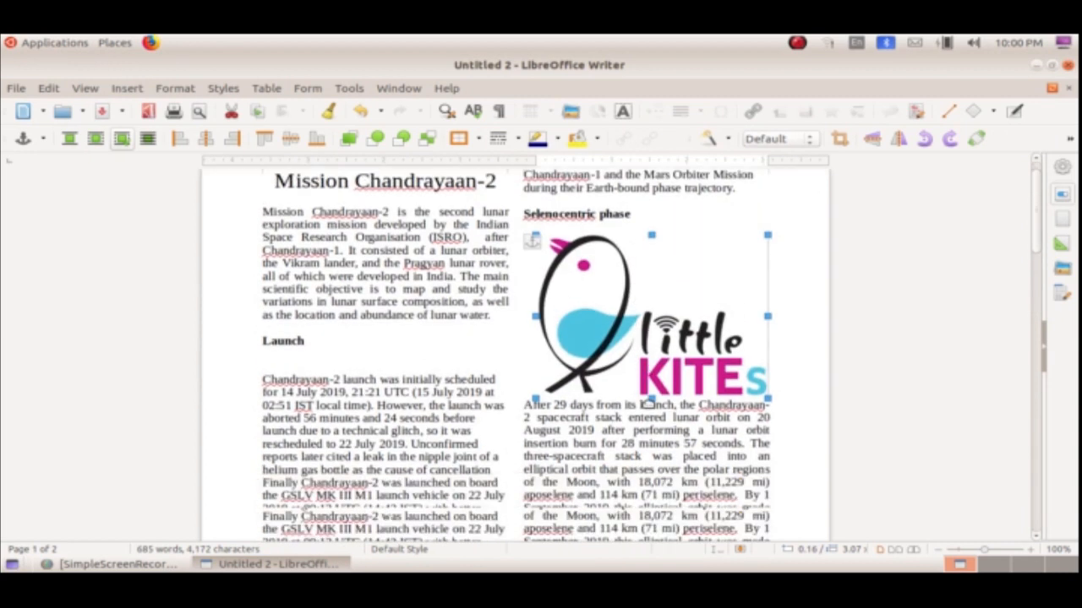
{"action": "scroll", "coordinate": [650, 405], "scroll_direction": "down", "scroll_amount": 3}
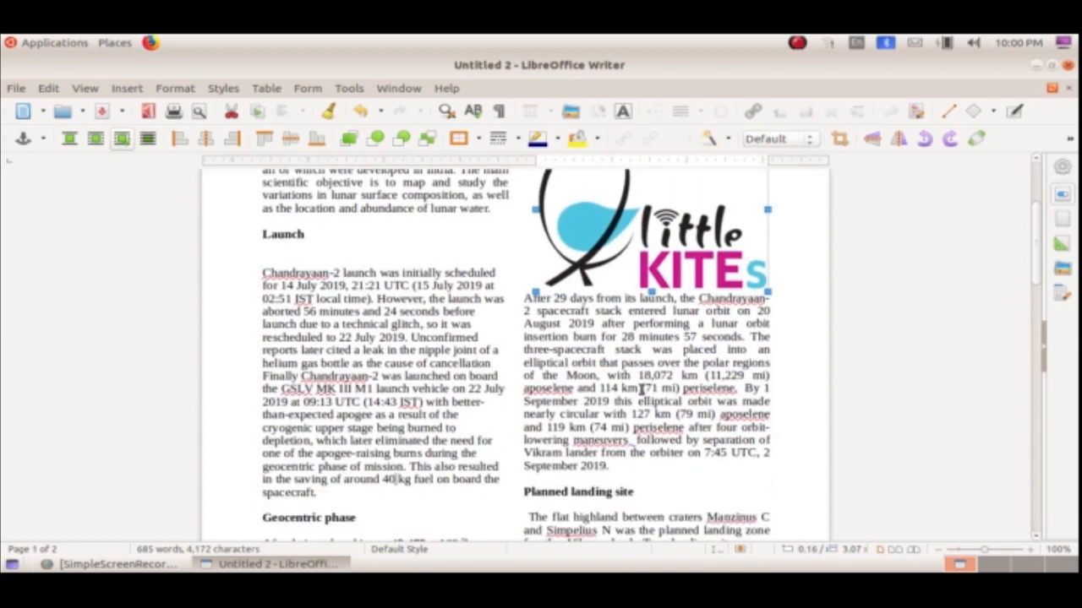
{"action": "scroll", "coordinate": [642, 388], "scroll_direction": "up", "scroll_amount": 5}
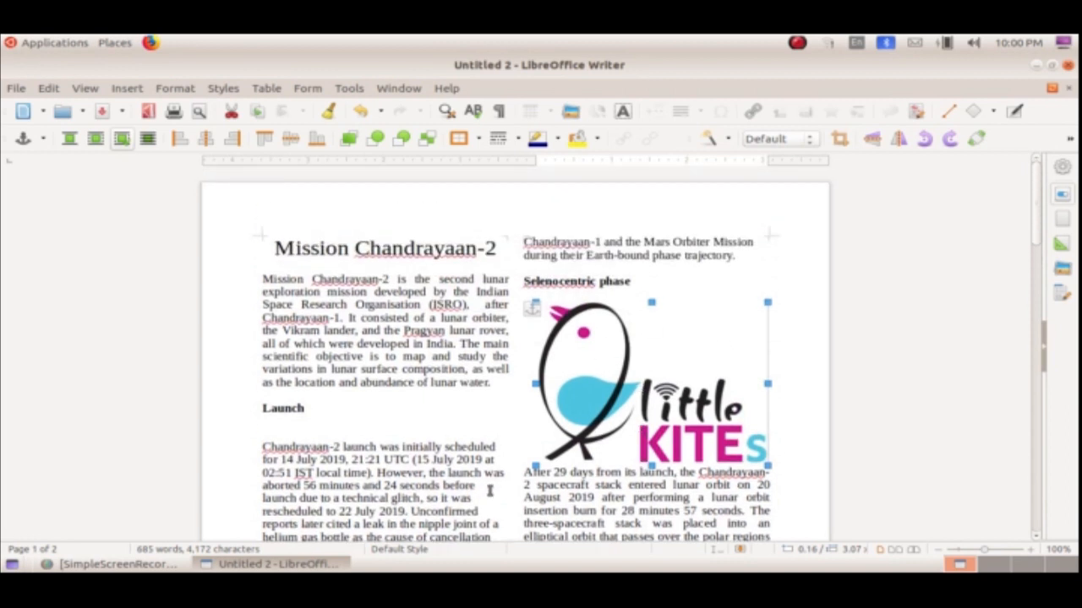
{"action": "left_click", "coordinate": [799, 44]}
{"action": "left_click", "coordinate": [816, 59]}
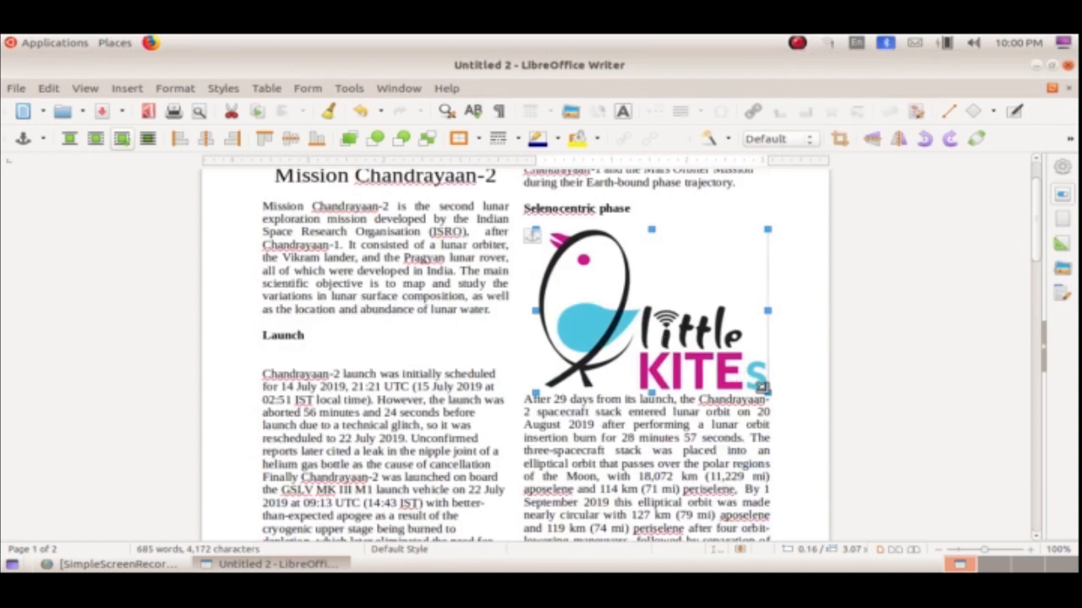
{"action": "left_click_drag", "start_coordinate": [767, 393], "coordinate": [700, 344]}
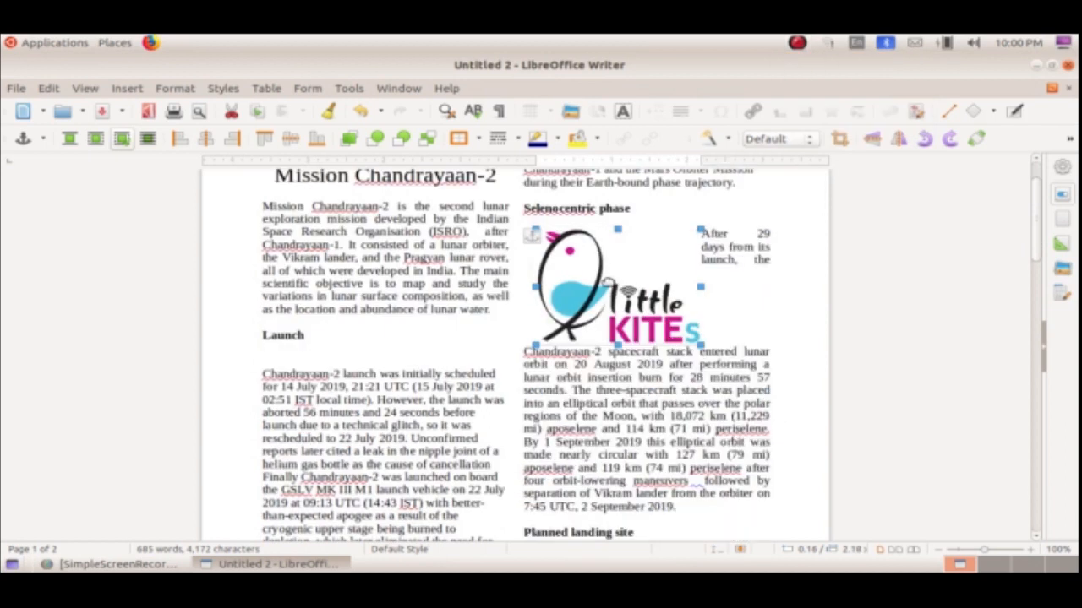
{"action": "left_click_drag", "start_coordinate": [608, 282], "coordinate": [664, 363]}
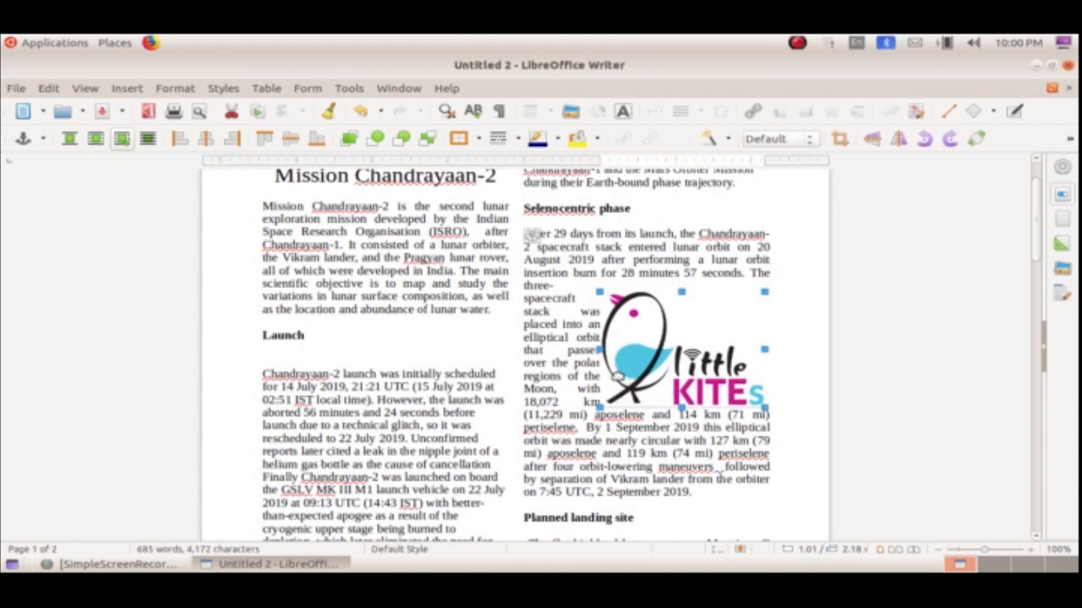
Set the logo's text wrapping to Wrap Right and move it slightly up and left within the Selenocentric phase paragraph.
{"action": "right_click", "coordinate": [619, 378]}
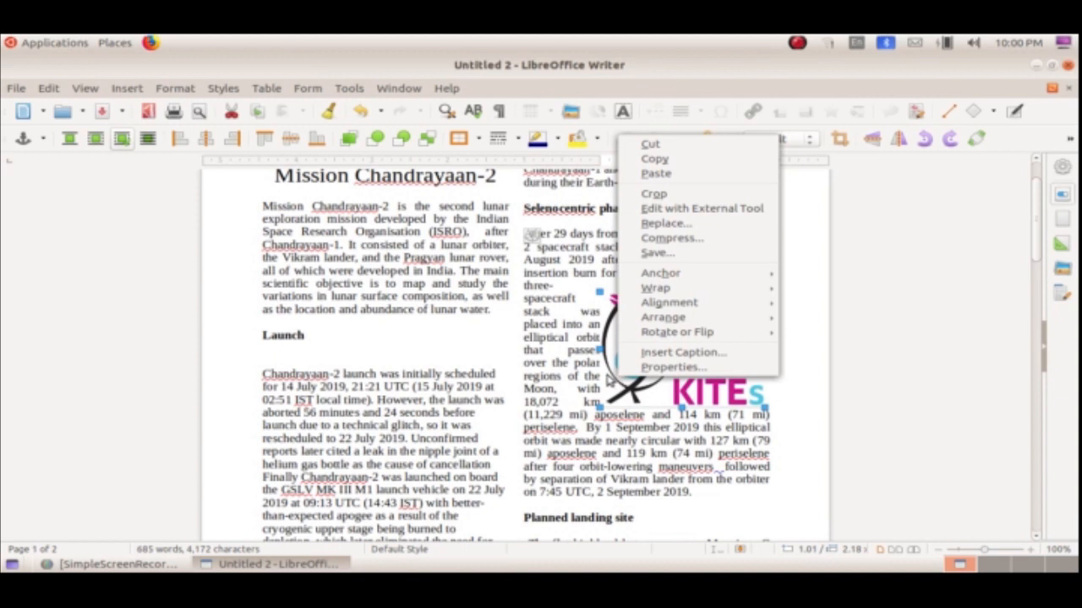
{"action": "mouse_move", "coordinate": [682, 290]}
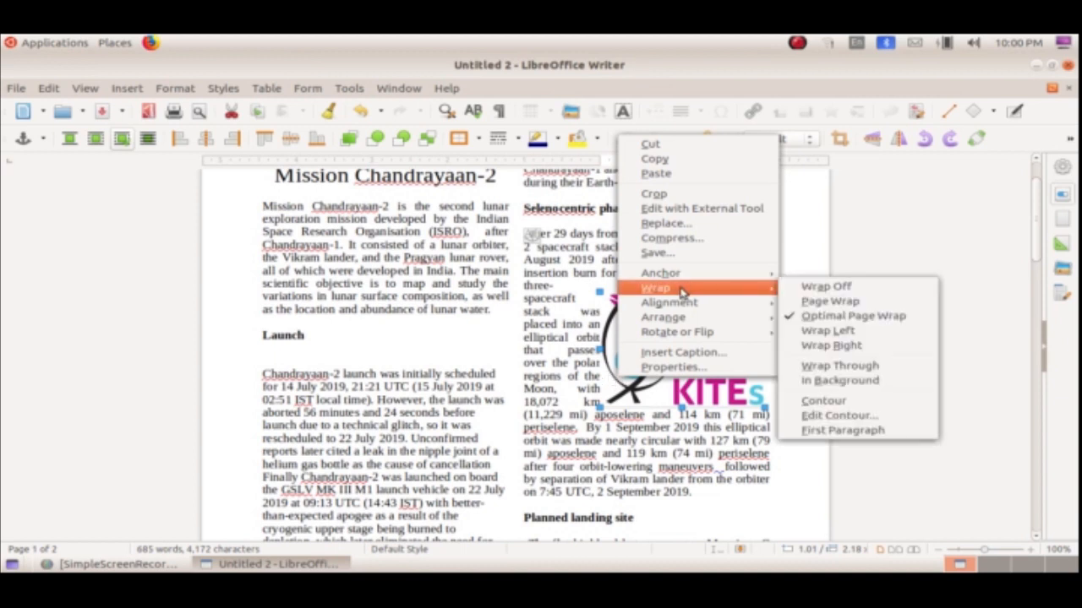
{"action": "right_click", "coordinate": [669, 394]}
{"action": "right_click", "coordinate": [670, 394]}
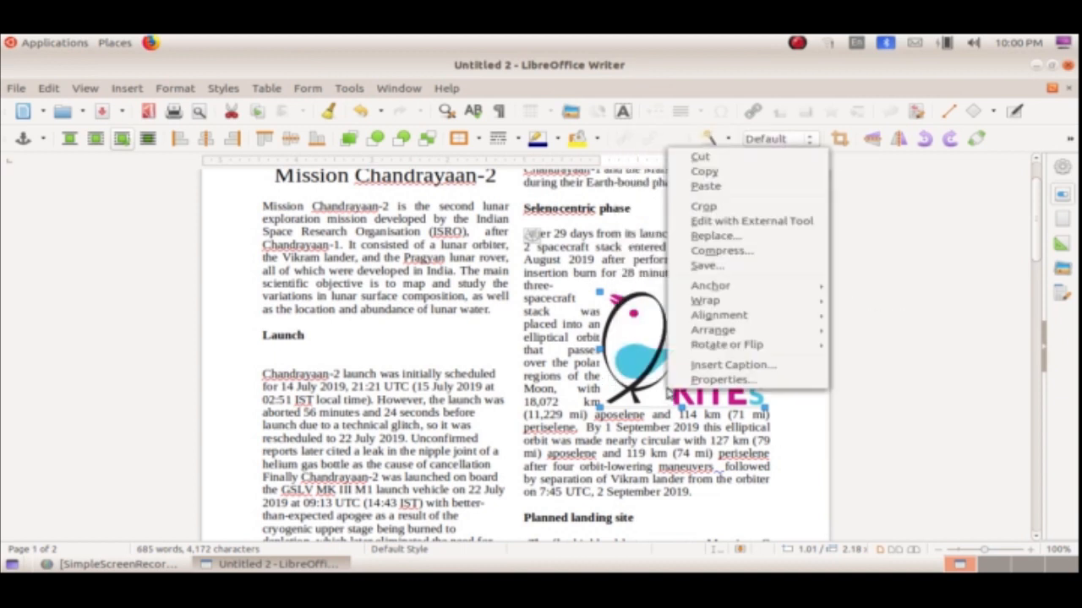
{"action": "mouse_move", "coordinate": [723, 304]}
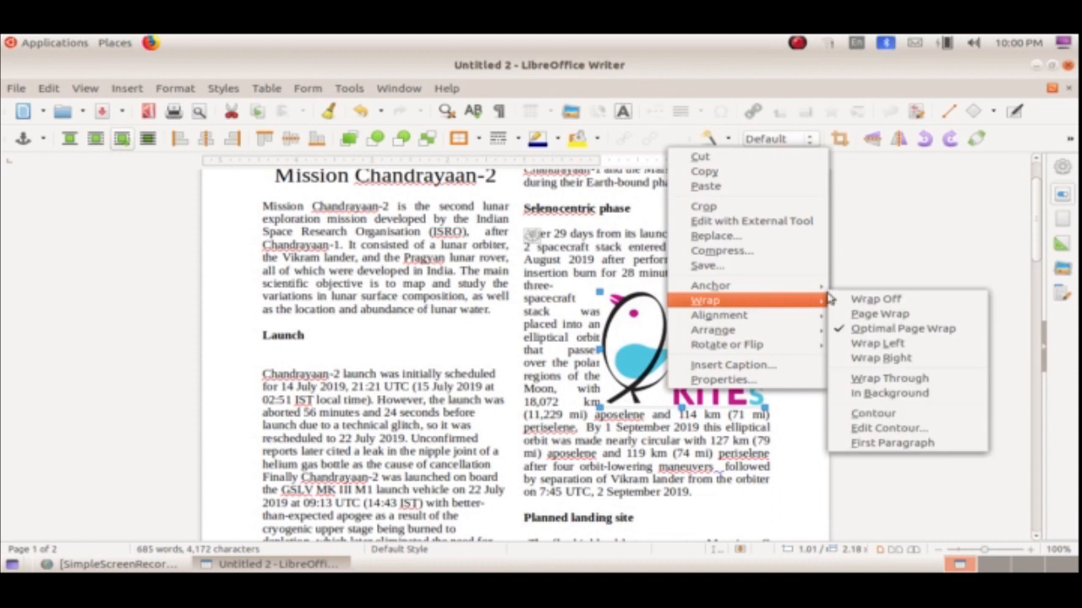
{"action": "left_click", "coordinate": [847, 360]}
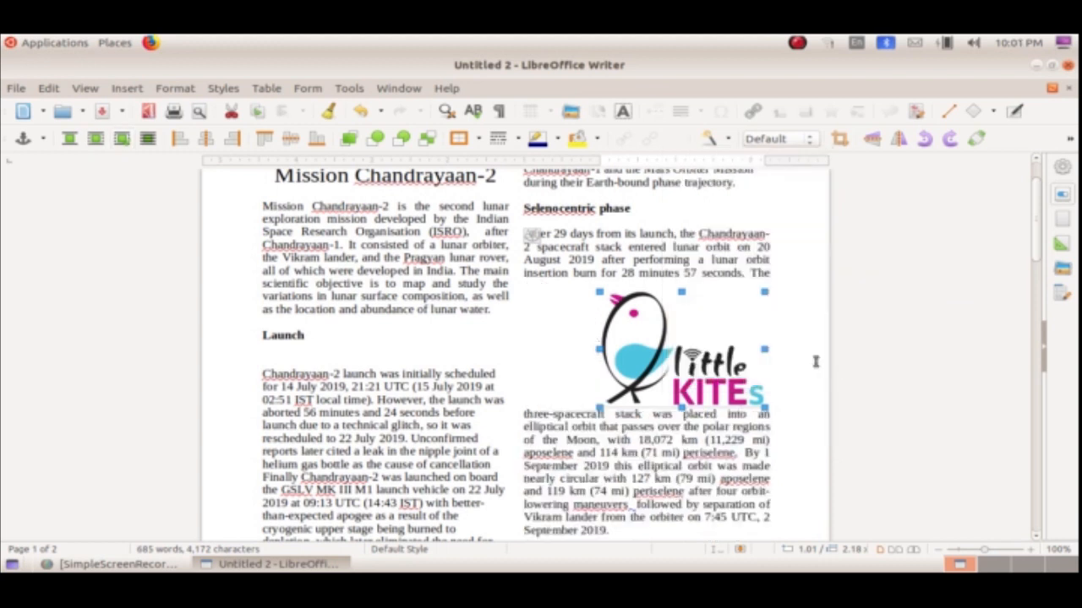
{"action": "left_click_drag", "start_coordinate": [642, 386], "coordinate": [611, 364]}
{"action": "left_click", "coordinate": [761, 351]}
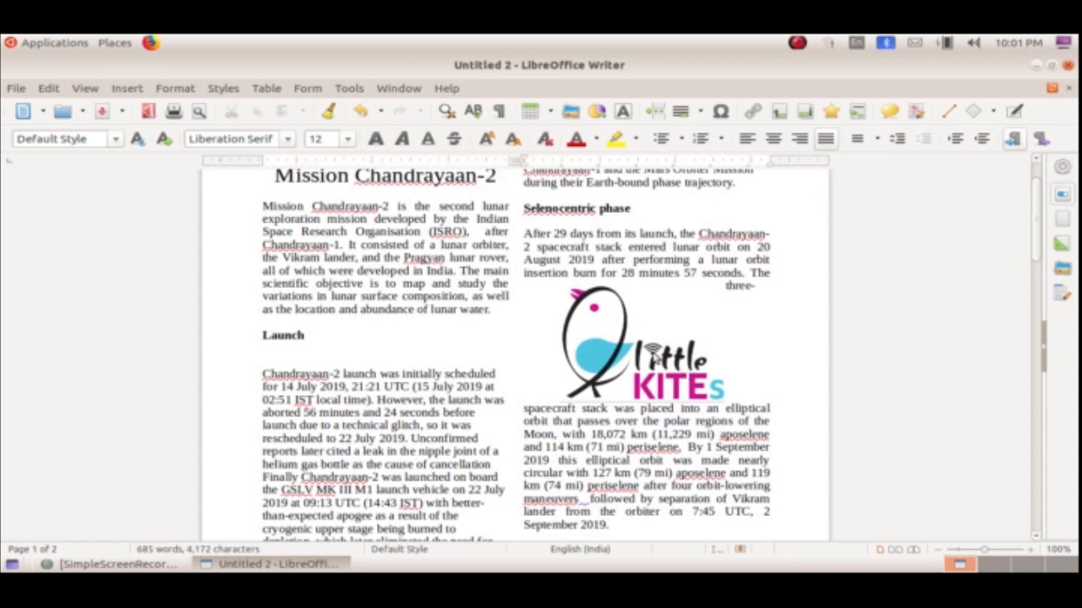
Set the logo's wrapping to In Background and shift it slightly down and right behind the paragraph text.
{"action": "right_click", "coordinate": [649, 357]}
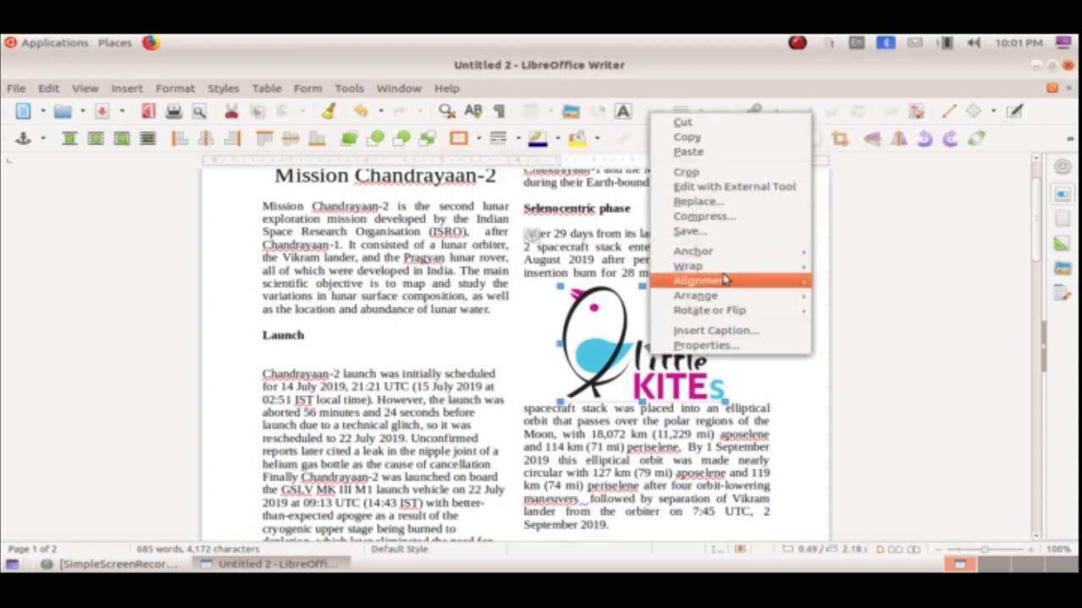
{"action": "mouse_move", "coordinate": [727, 269]}
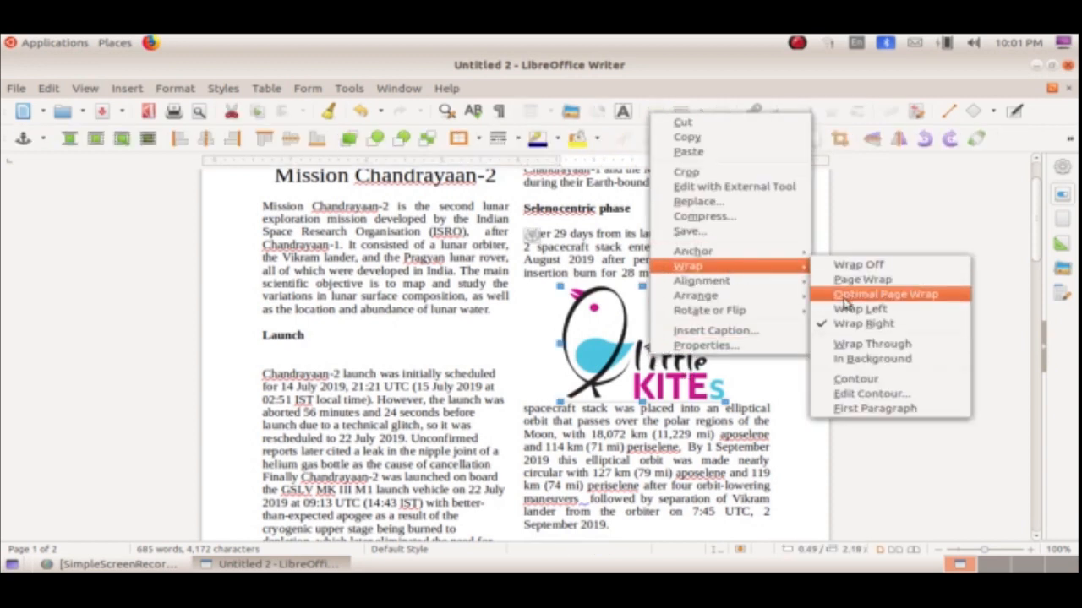
{"action": "left_click", "coordinate": [885, 362]}
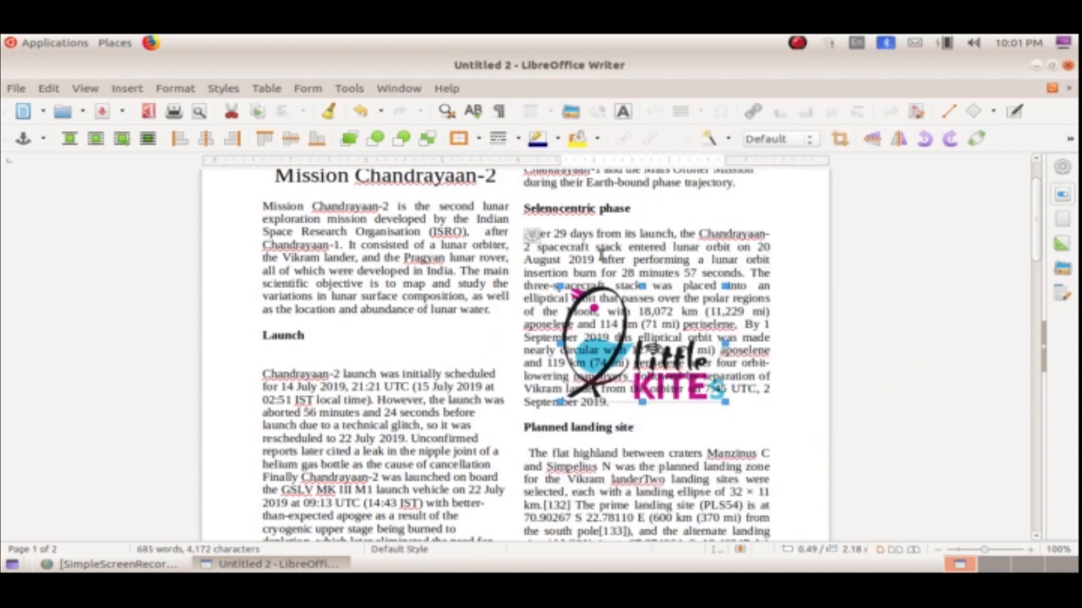
{"action": "mouse_move", "coordinate": [652, 348]}
{"action": "left_mouse_down"}
{"action": "mouse_move", "coordinate": [658, 373]}
{"action": "mouse_move", "coordinate": [652, 325]}
{"action": "mouse_move", "coordinate": [658, 358]}
{"action": "left_mouse_up"}
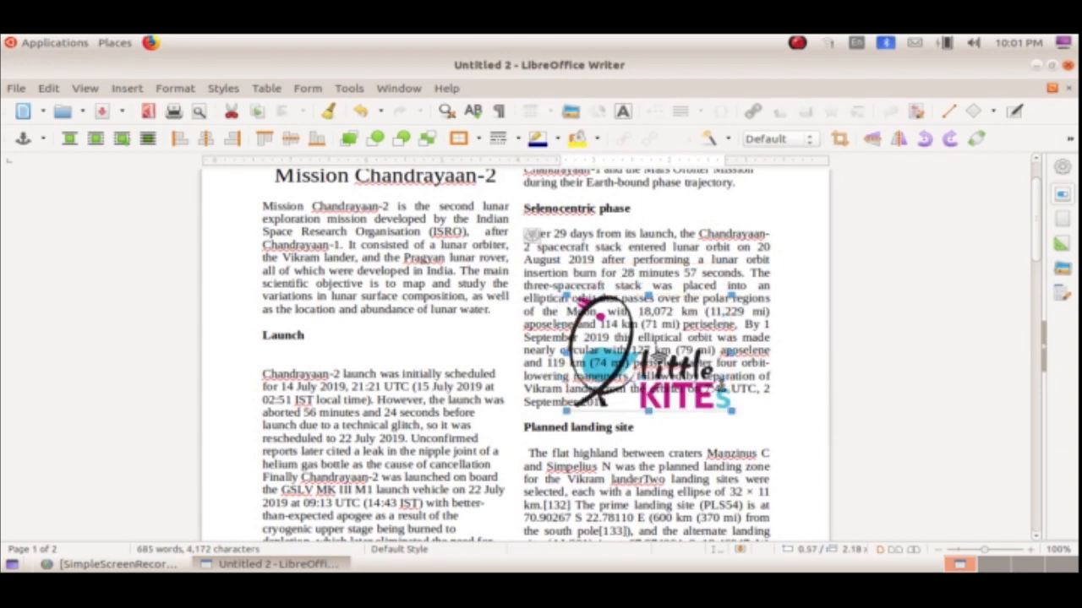
{"action": "left_click", "coordinate": [757, 414]}
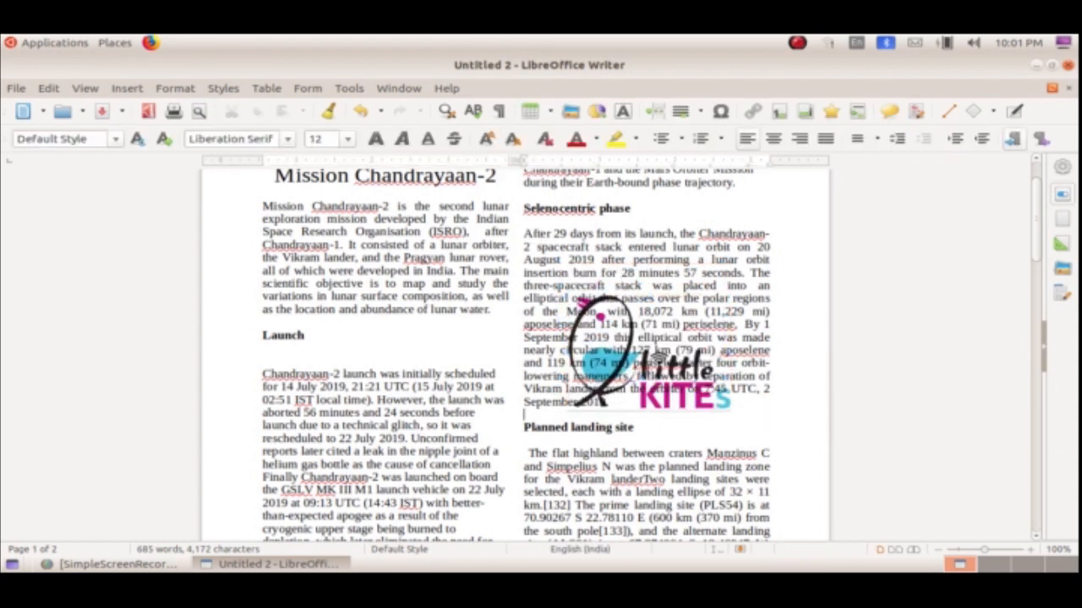
Change the logo's text wrapping to Page Wrap.
{"action": "right_click", "coordinate": [630, 368]}
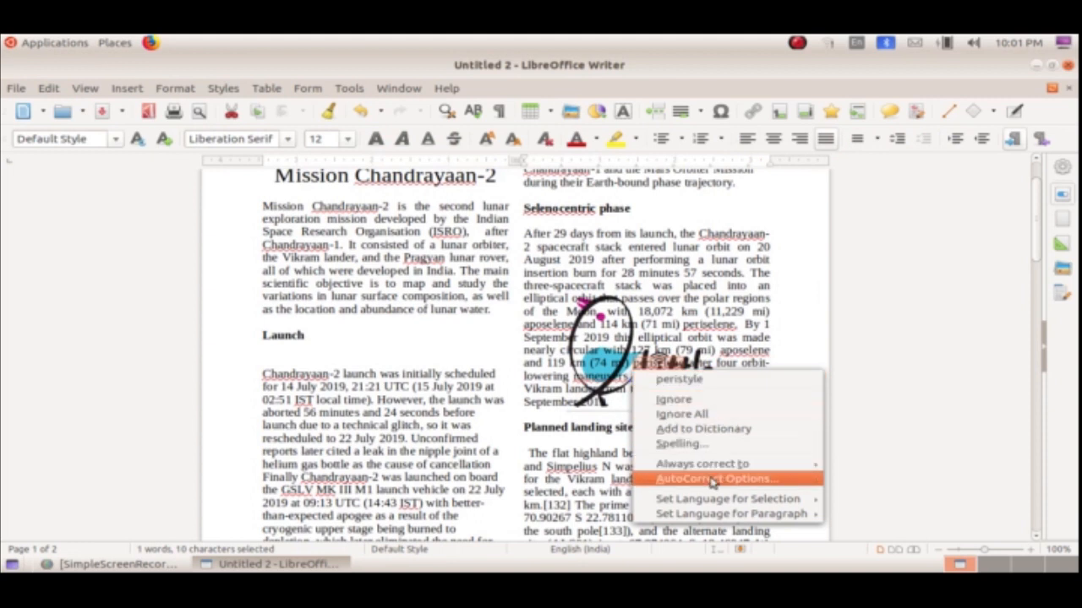
{"action": "left_click", "coordinate": [698, 401]}
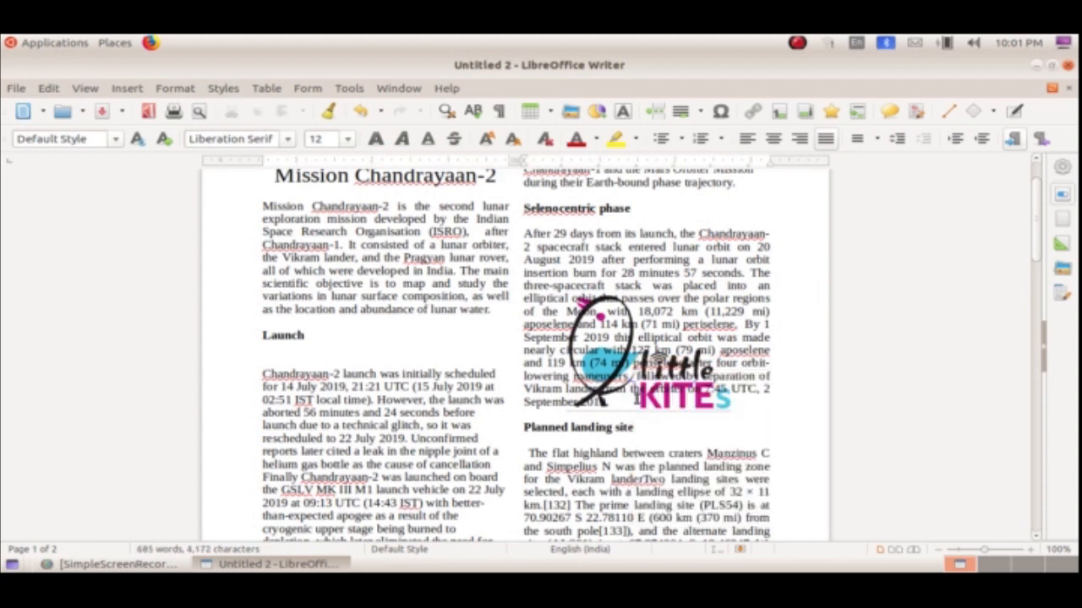
{"action": "right_click", "coordinate": [636, 398]}
{"action": "mouse_move", "coordinate": [698, 310]}
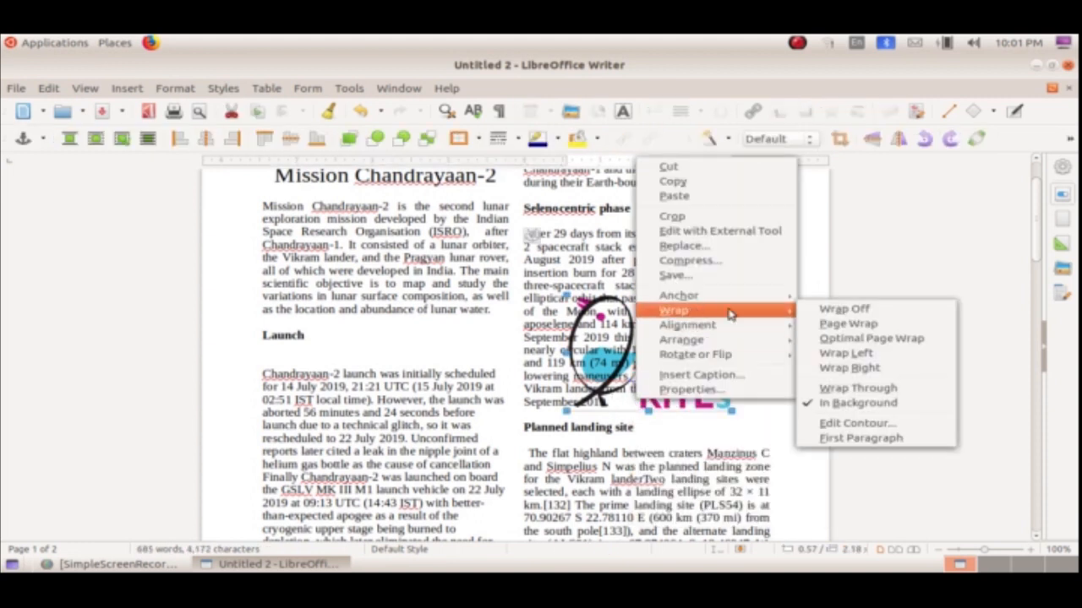
{"action": "left_click", "coordinate": [821, 325]}
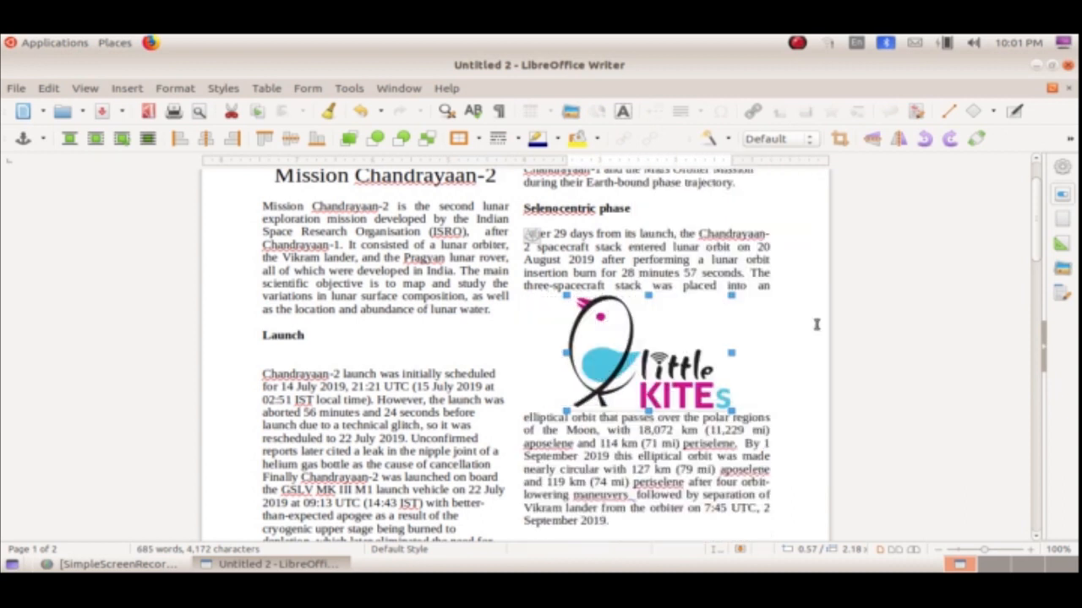
{"action": "left_click", "coordinate": [683, 484]}
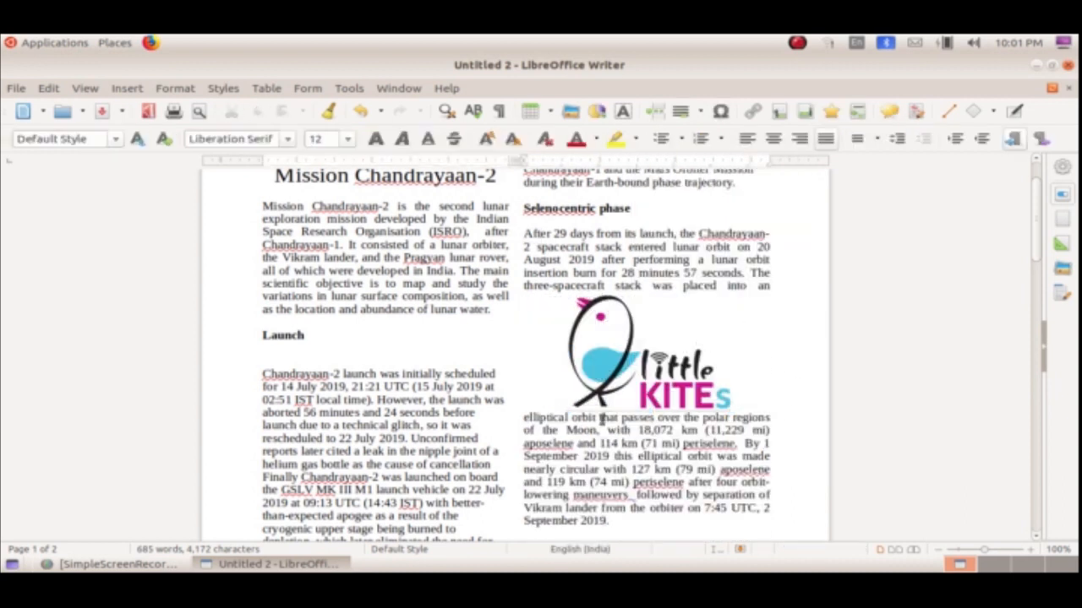
Move the Little KITEs logo slightly to the right within the Selenocentric phase paragraph.
{"action": "scroll", "coordinate": [594, 405], "scroll_direction": "down", "scroll_amount": 5}
{"action": "scroll", "coordinate": [591, 420], "scroll_direction": "up", "scroll_amount": 2}
{"action": "scroll", "coordinate": [591, 420], "scroll_direction": "up", "scroll_amount": 5}
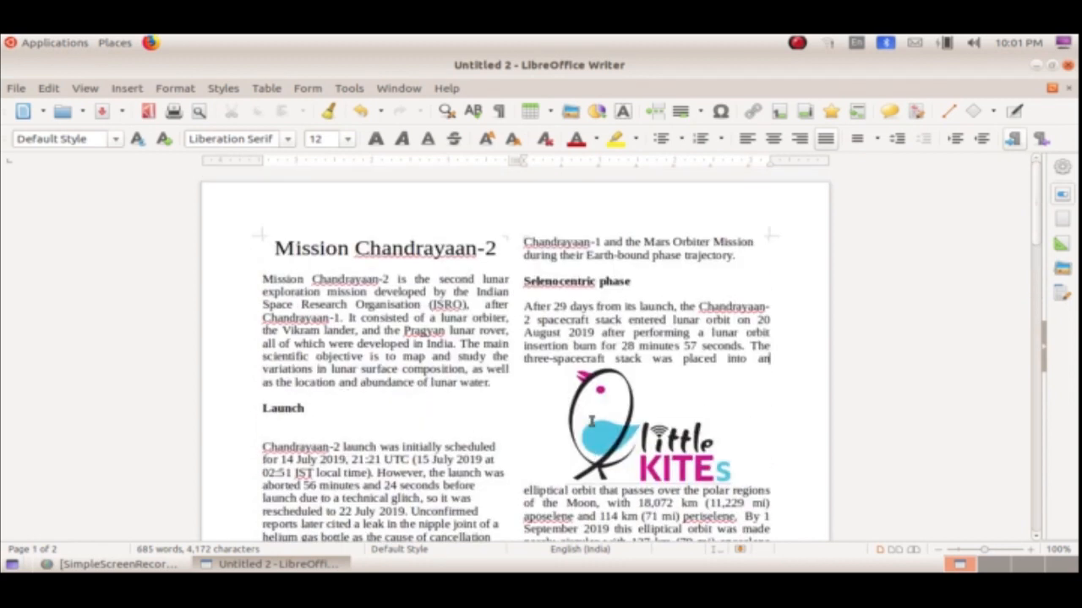
{"action": "mouse_move", "coordinate": [625, 427]}
{"action": "left_mouse_down"}
{"action": "mouse_move", "coordinate": [650, 408]}
{"action": "mouse_move", "coordinate": [640, 428]}
{"action": "left_mouse_up"}
Set the logo's text wrapping to Wrap Left and move it right, slightly past the right-hand column's outer margin.
{"action": "right_click", "coordinate": [652, 443]}
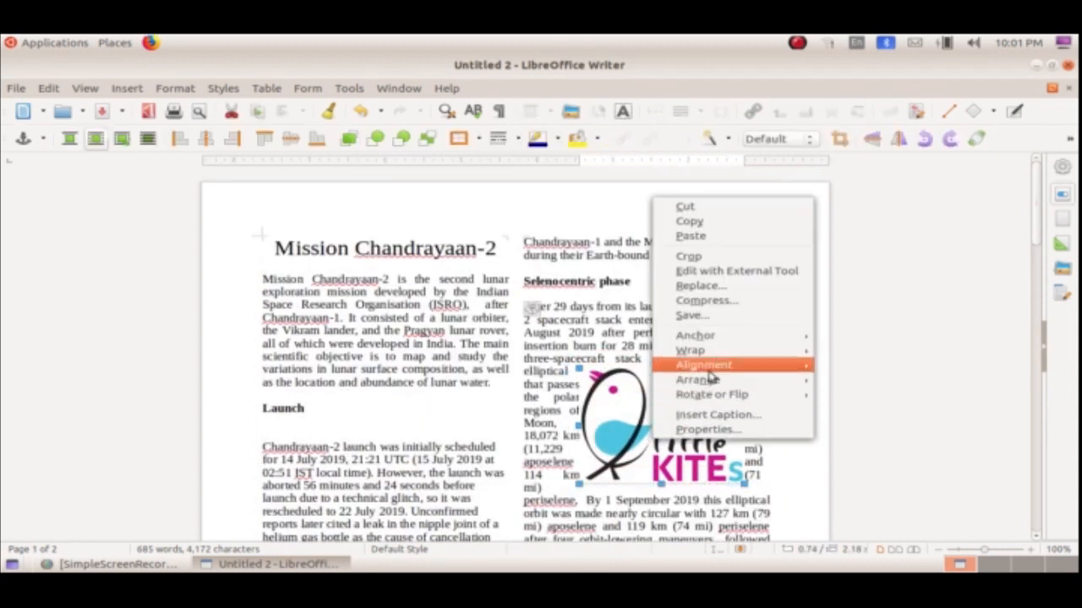
{"action": "mouse_move", "coordinate": [736, 350]}
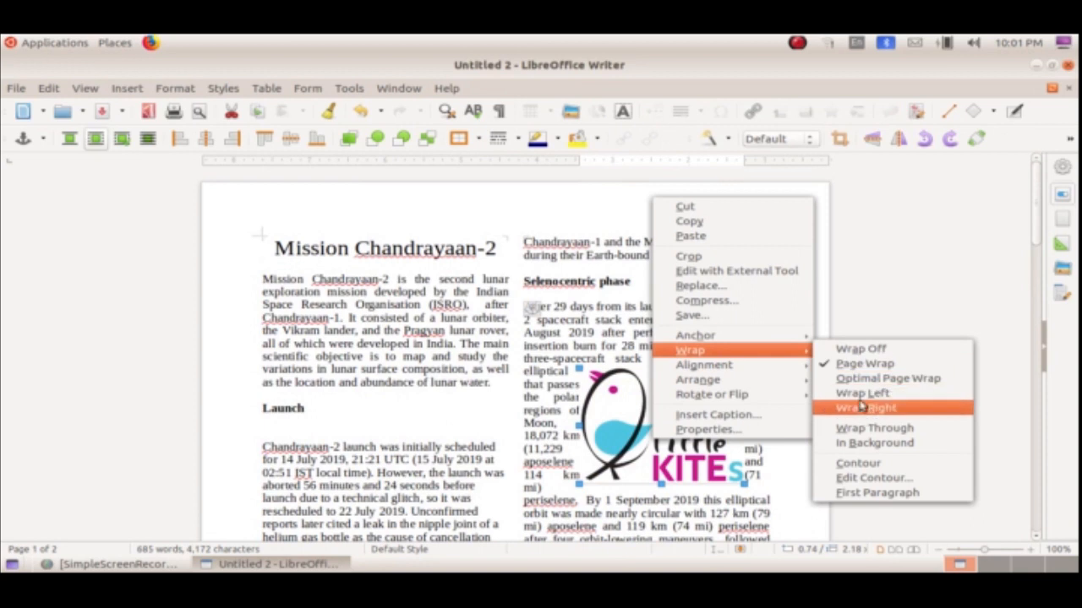
{"action": "left_click", "coordinate": [860, 399]}
{"action": "left_click", "coordinate": [849, 404]}
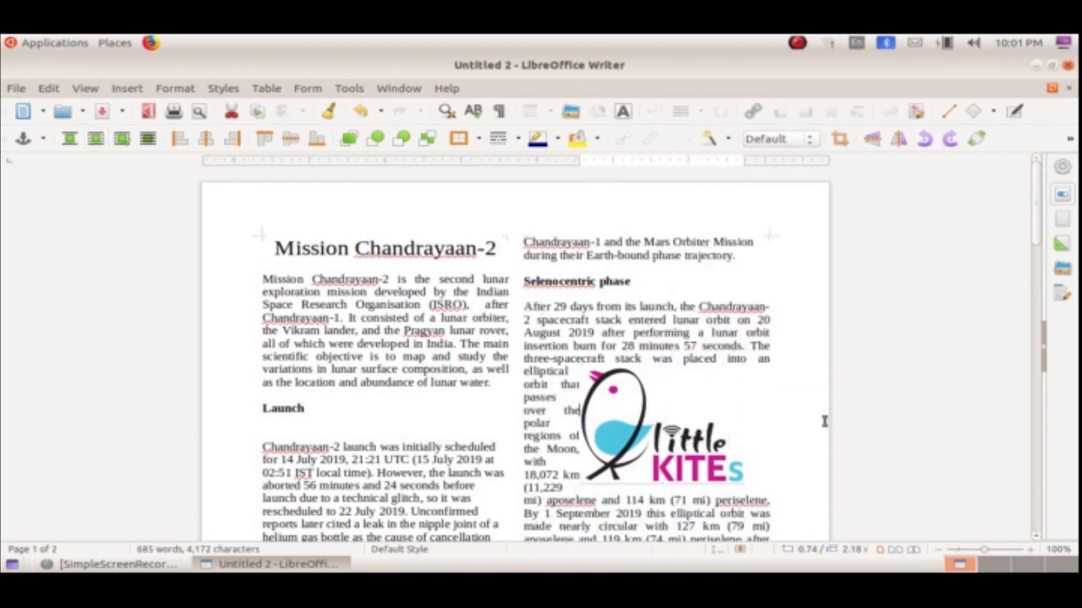
{"action": "left_click_drag", "start_coordinate": [701, 433], "coordinate": [744, 438]}
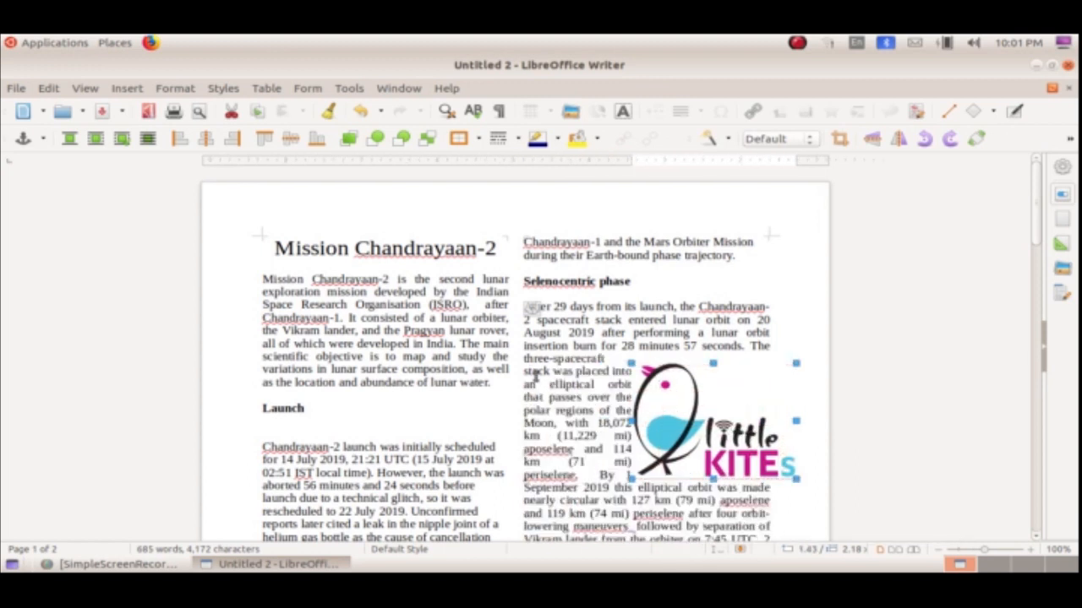
Place the text cursor on the empty line below the Design section's paragraph on page 2.
{"action": "scroll", "coordinate": [534, 382], "scroll_direction": "down", "scroll_amount": 8}
{"action": "scroll", "coordinate": [535, 382], "scroll_direction": "down", "scroll_amount": 15}
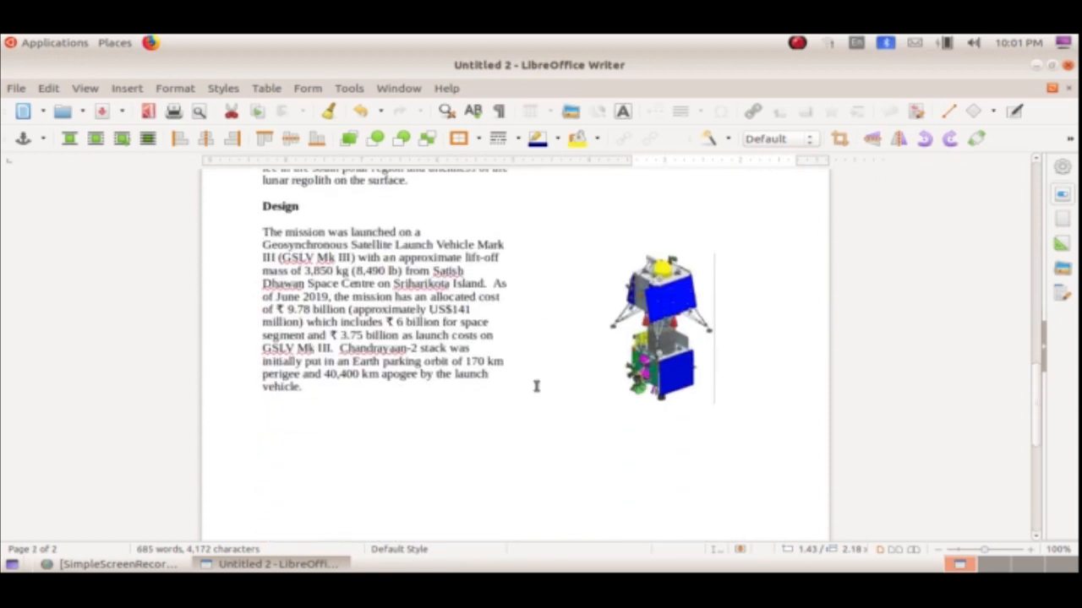
{"action": "scroll", "coordinate": [470, 208], "scroll_direction": "down", "scroll_amount": 1}
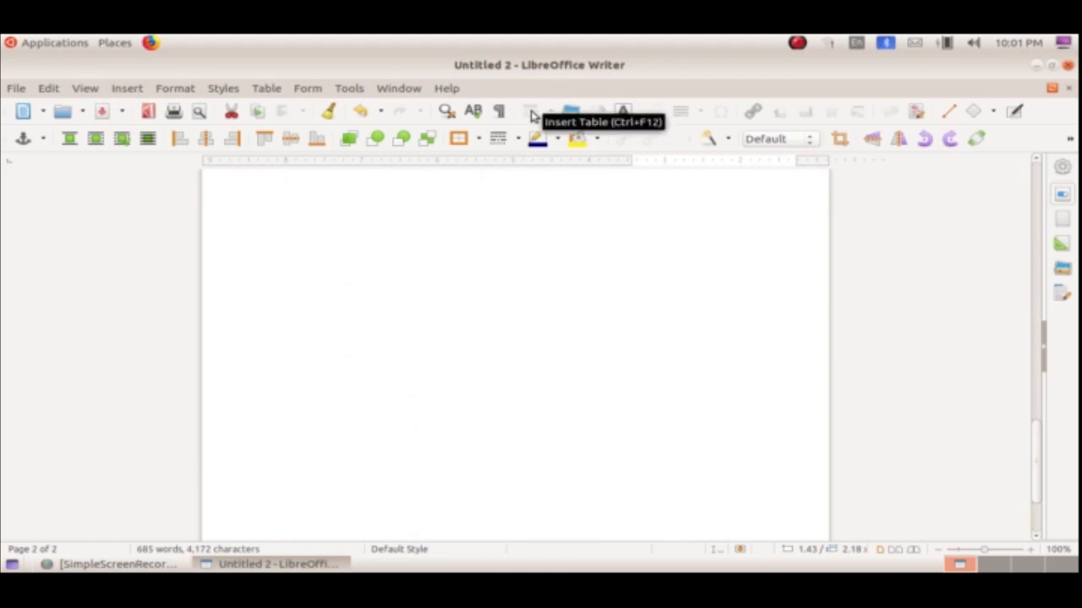
{"action": "left_click", "coordinate": [126, 88]}
{"action": "left_click", "coordinate": [425, 218]}
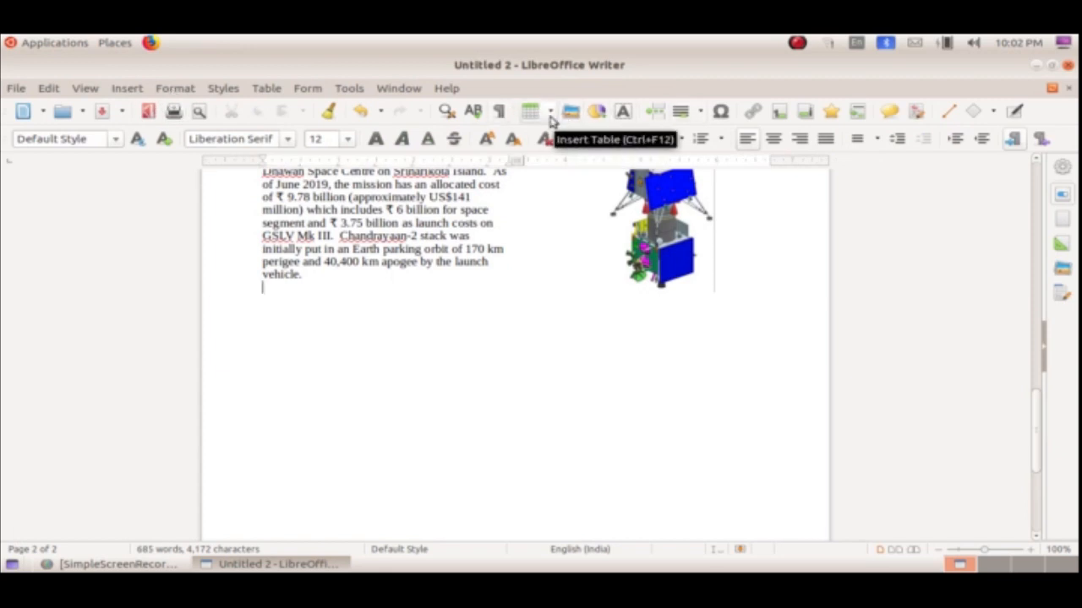
Start inserting a new table and set it to 5 columns and 4 rows.
{"action": "left_click", "coordinate": [547, 113]}
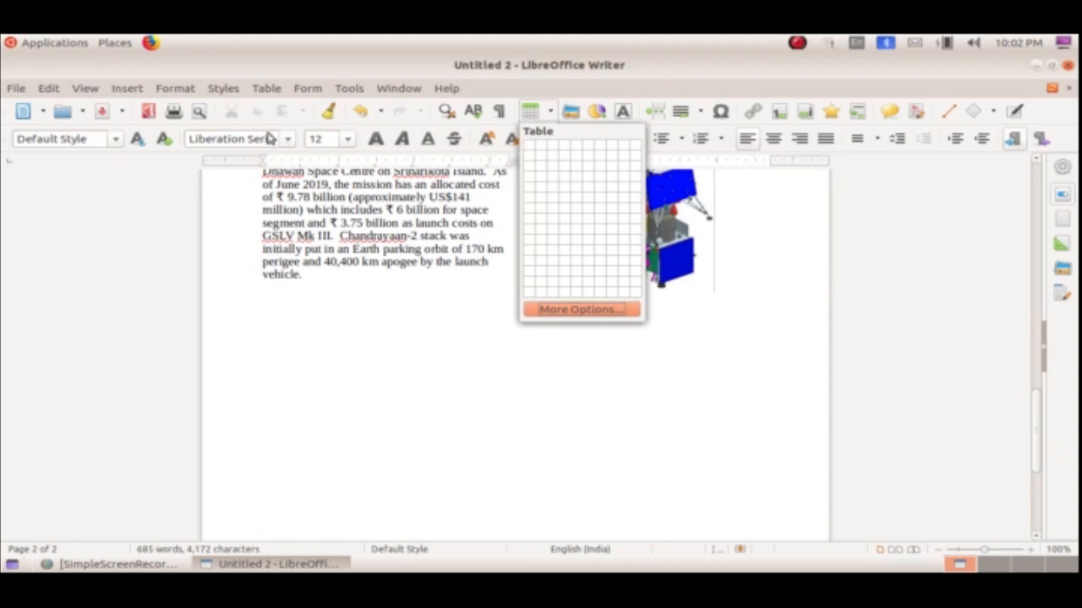
{"action": "left_click", "coordinate": [135, 91]}
{"action": "left_click", "coordinate": [136, 92]}
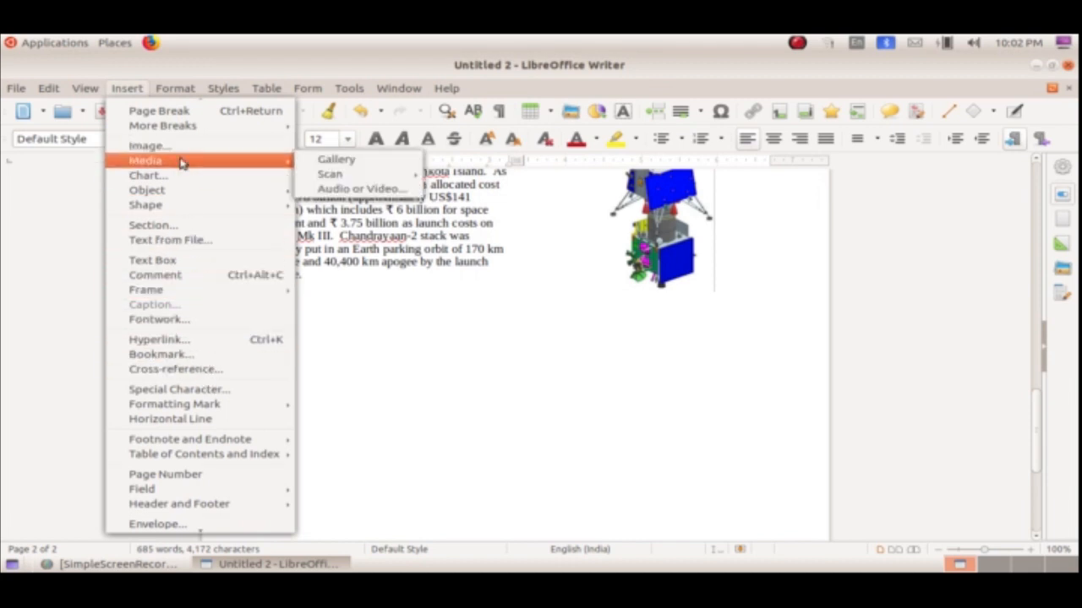
{"action": "mouse_move", "coordinate": [269, 90]}
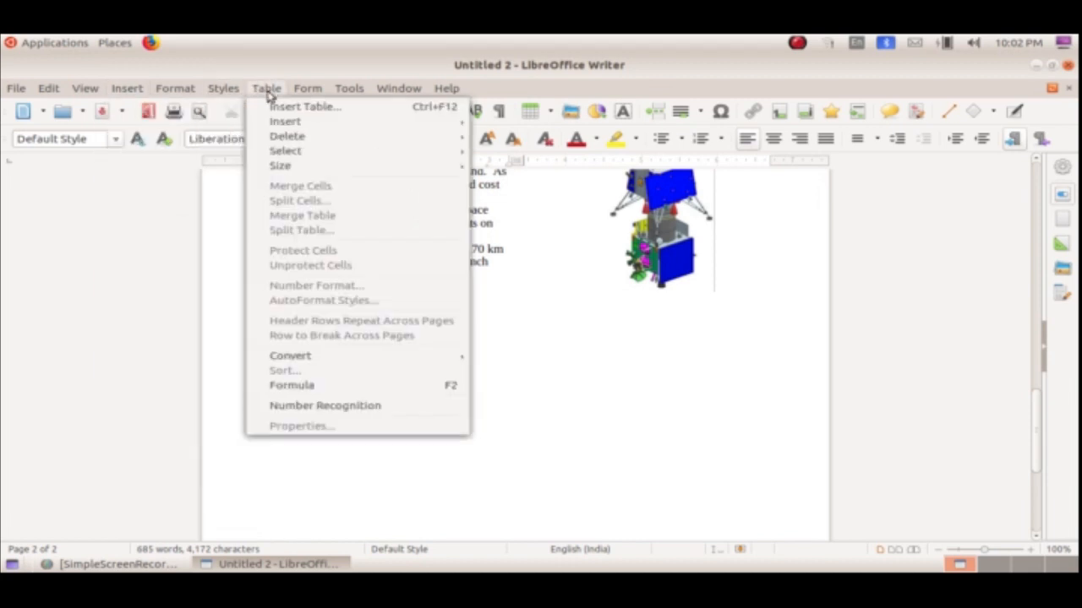
{"action": "left_click", "coordinate": [285, 106]}
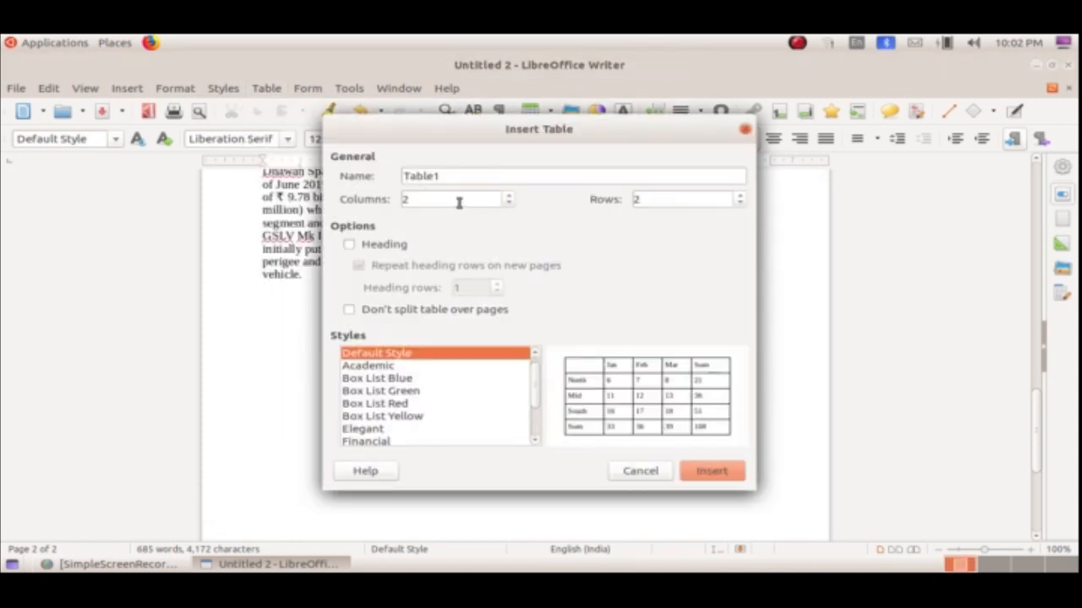
{"action": "left_click", "coordinate": [510, 195]}
{"action": "left_click", "coordinate": [510, 195]}
{"action": "left_click", "coordinate": [740, 195]}
{"action": "left_click", "coordinate": [739, 195]}
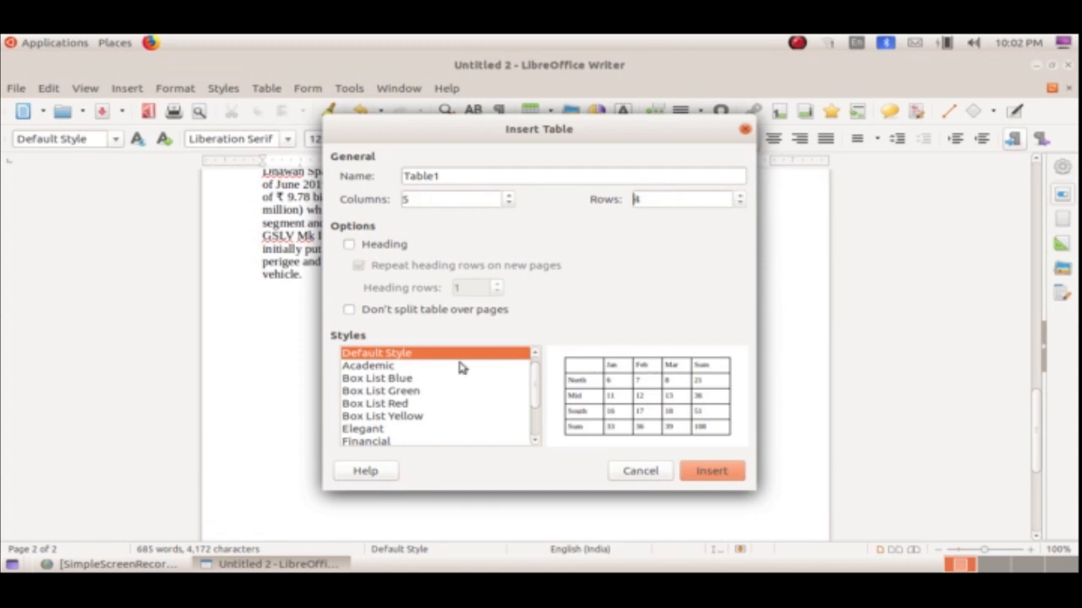
Compare several table styles, choose Elegant and insert the table below the Design paragraph.
{"action": "left_click", "coordinate": [385, 393]}
{"action": "left_click", "coordinate": [380, 380]}
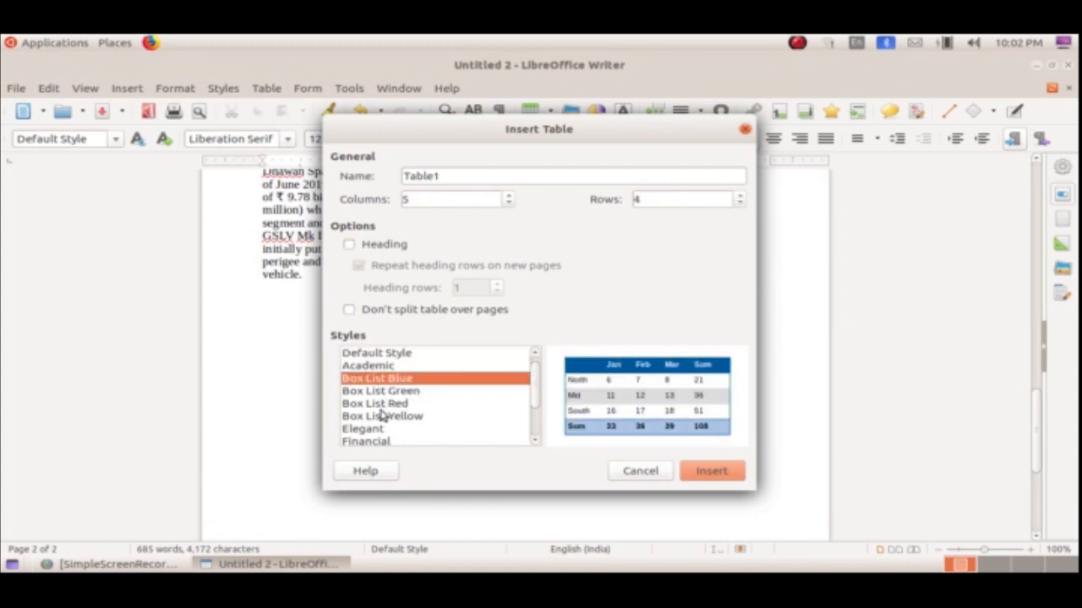
{"action": "left_click", "coordinate": [380, 403]}
{"action": "scroll", "coordinate": [379, 404], "scroll_direction": "down", "scroll_amount": 2}
{"action": "left_click", "coordinate": [379, 403]}
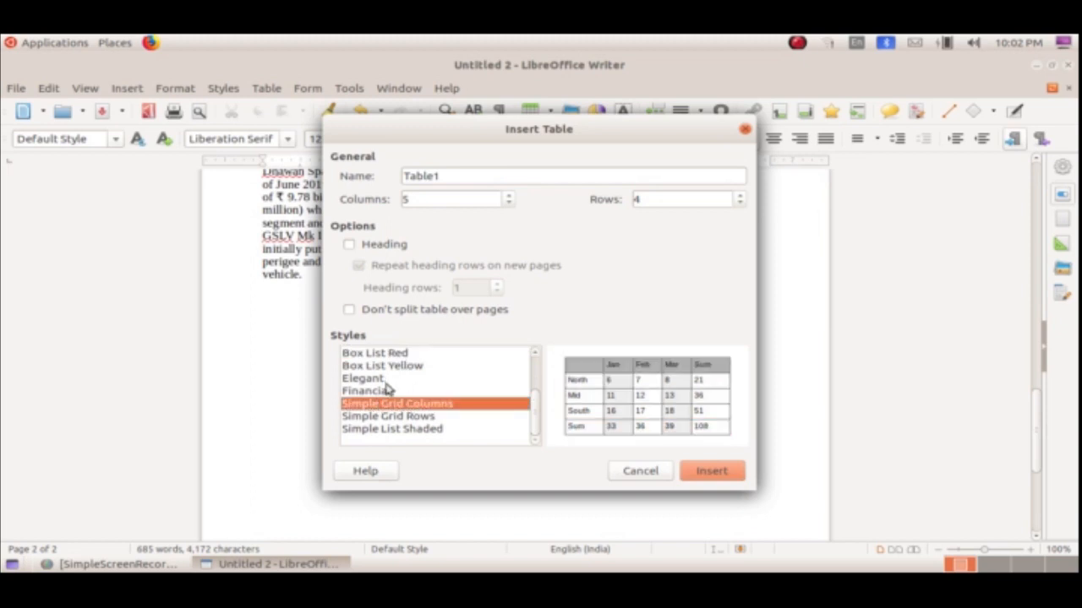
{"action": "left_click", "coordinate": [387, 378]}
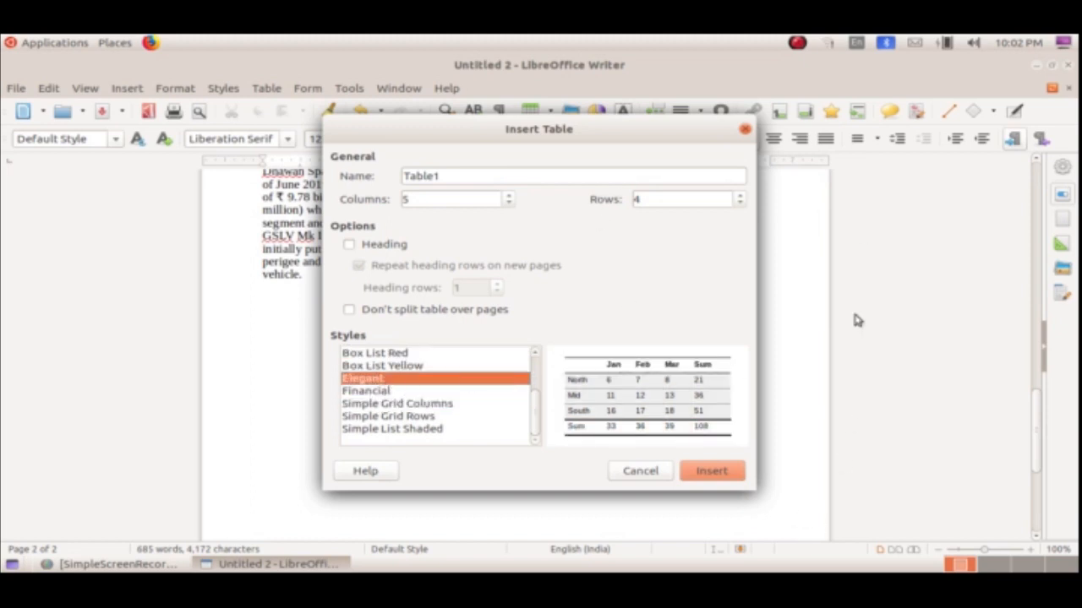
{"action": "left_click", "coordinate": [714, 476]}
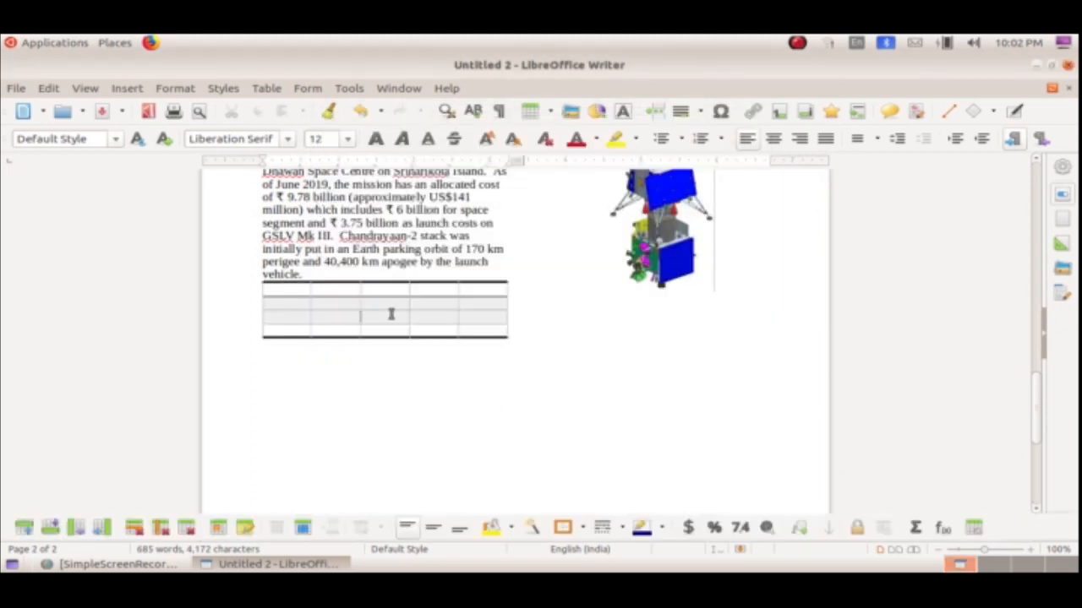
{"action": "left_click", "coordinate": [391, 315]}
{"action": "left_click_drag", "start_coordinate": [399, 285], "coordinate": [413, 313]}
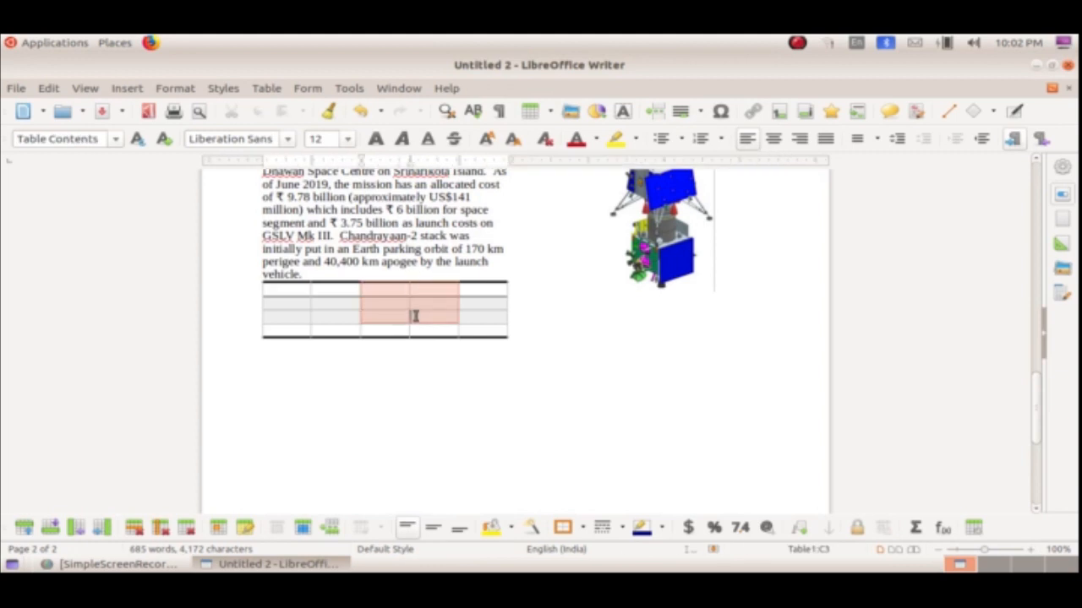
{"action": "left_click", "coordinate": [422, 333]}
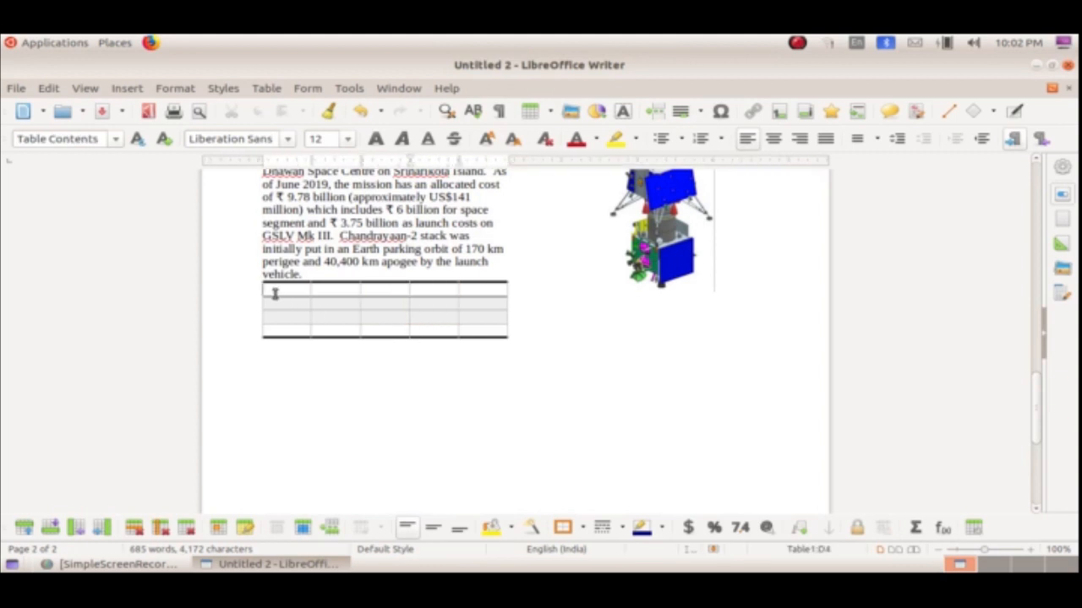
Increase the height of all four table rows and extend the table's right edge slightly.
{"action": "left_click_drag", "start_coordinate": [270, 335], "coordinate": [261, 434]}
{"action": "left_click_drag", "start_coordinate": [281, 323], "coordinate": [279, 408]}
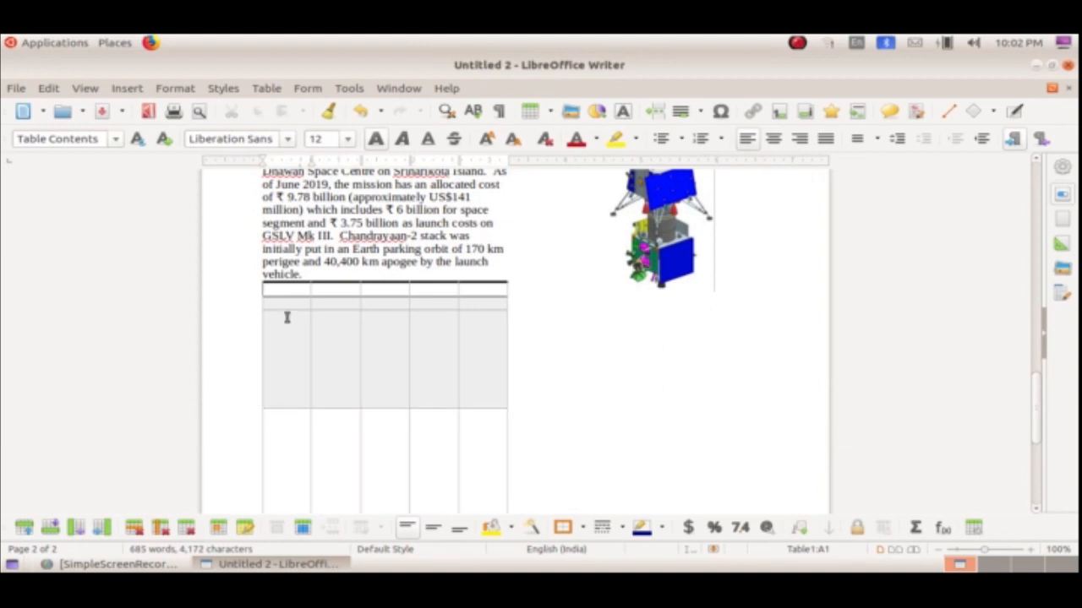
{"action": "left_click_drag", "start_coordinate": [284, 309], "coordinate": [283, 365]}
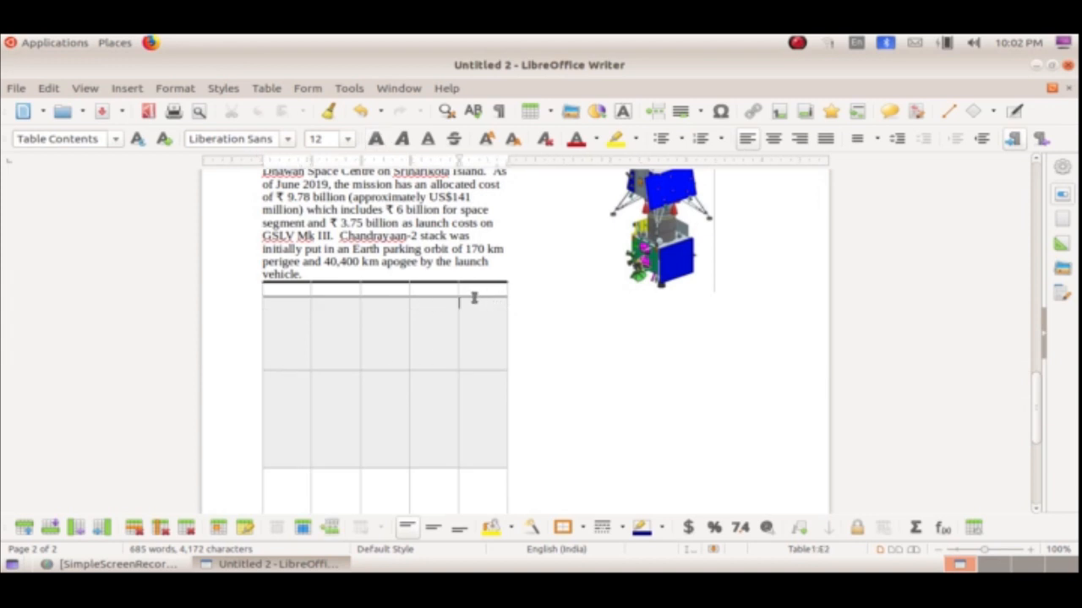
{"action": "left_click_drag", "start_coordinate": [479, 297], "coordinate": [634, 380]}
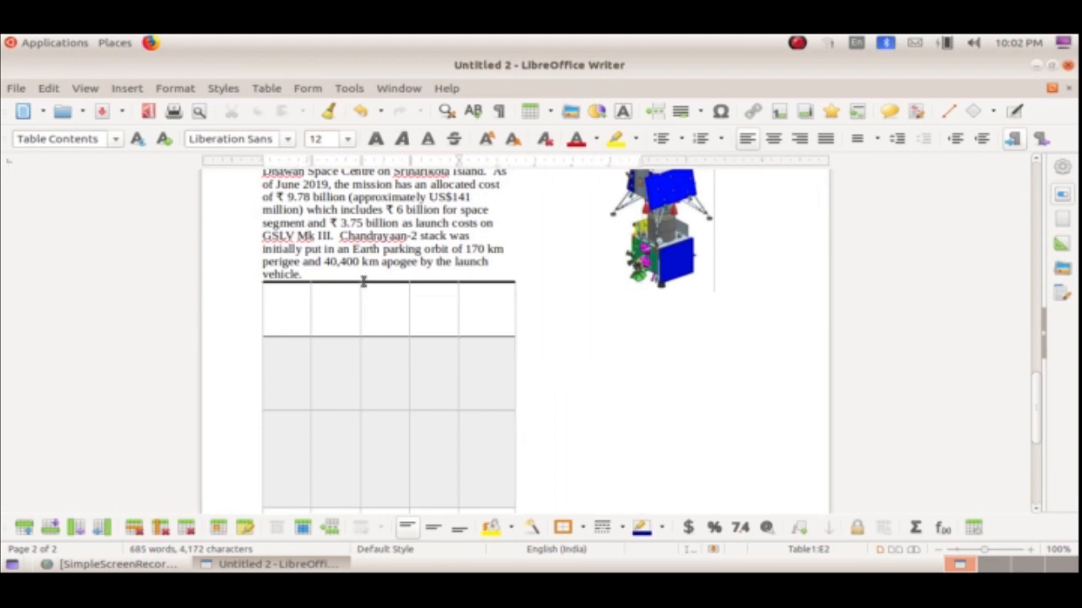
Try to reduce the height of the table's last row by moving its lower border up.
{"action": "left_click", "coordinate": [374, 314]}
{"action": "scroll", "coordinate": [357, 448], "scroll_direction": "down", "scroll_amount": 5}
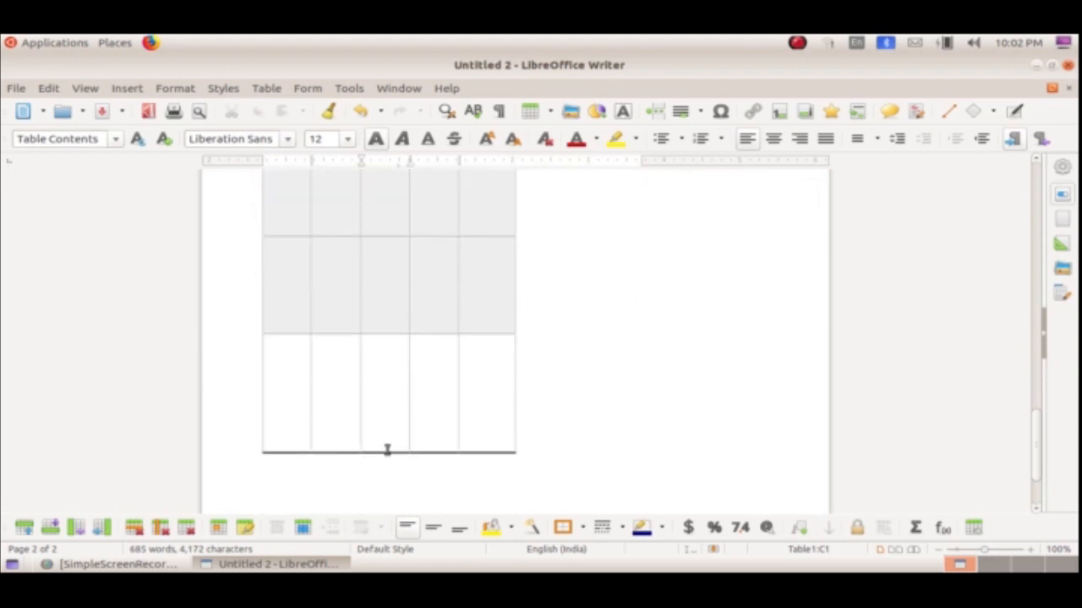
{"action": "left_click_drag", "start_coordinate": [385, 454], "coordinate": [406, 389]}
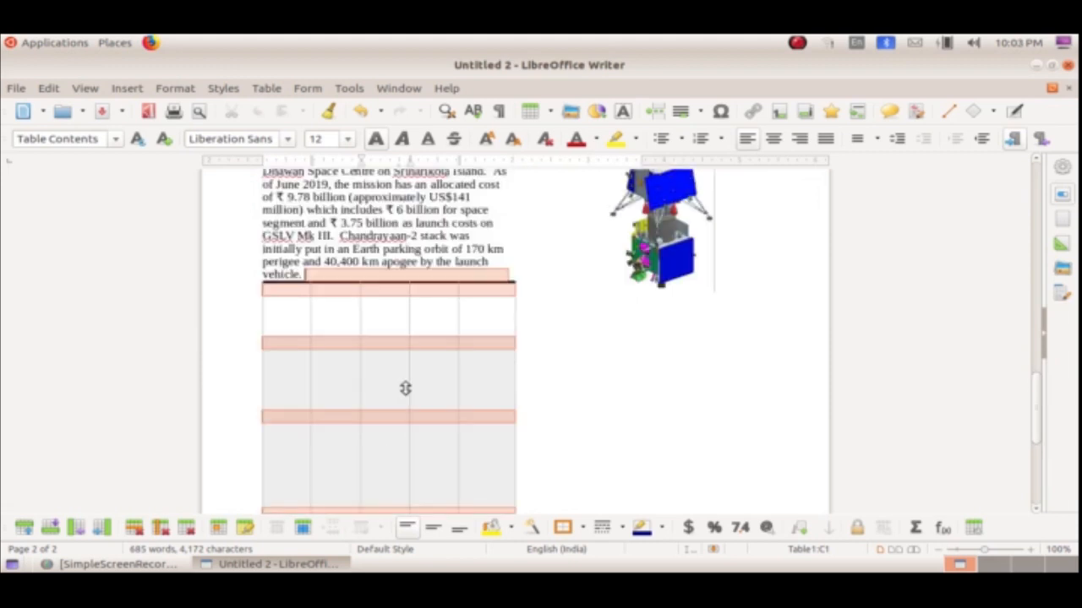
{"action": "left_click", "coordinate": [565, 421]}
Open the PDF export options for the Mission Chandrayaan-2 document.
{"action": "scroll", "coordinate": [579, 413], "scroll_direction": "down", "scroll_amount": 4}
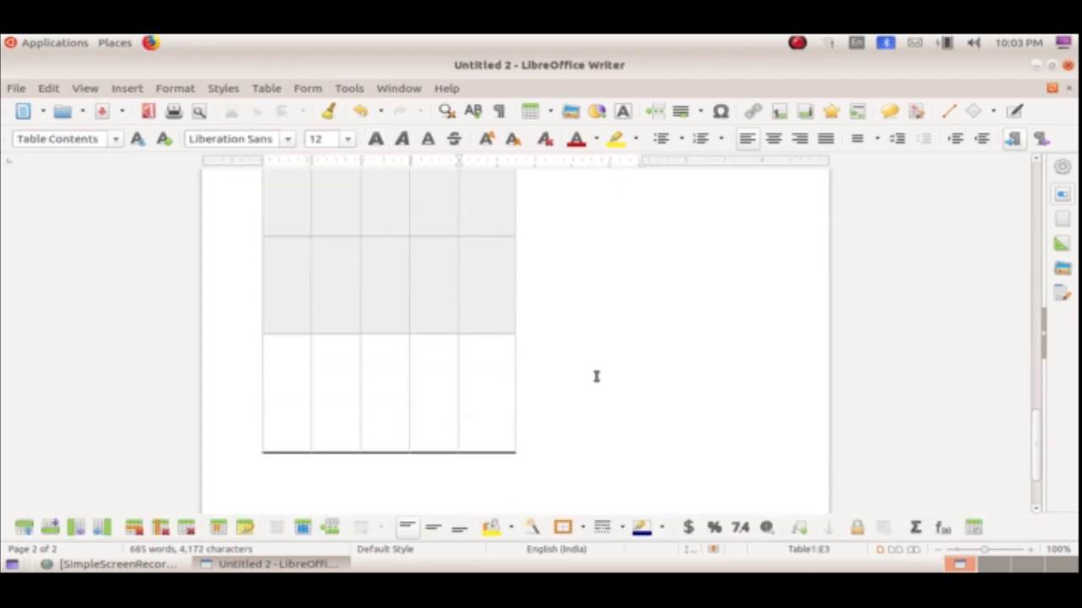
{"action": "scroll", "coordinate": [594, 374], "scroll_direction": "down", "scroll_amount": 2}
{"action": "scroll", "coordinate": [594, 374], "scroll_direction": "up", "scroll_amount": 15}
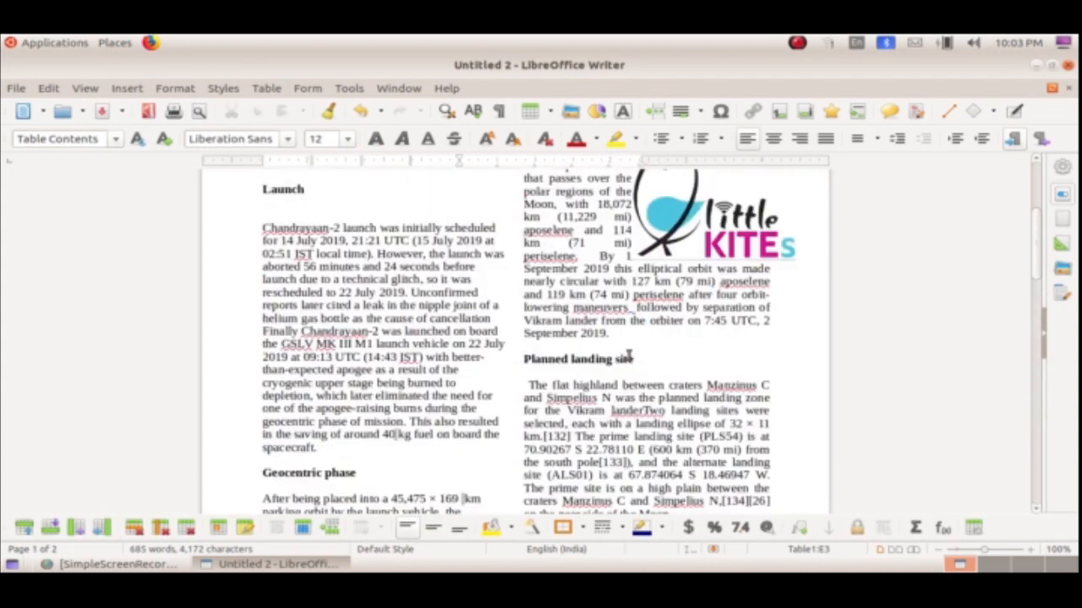
{"action": "scroll", "coordinate": [629, 357], "scroll_direction": "up", "scroll_amount": 5}
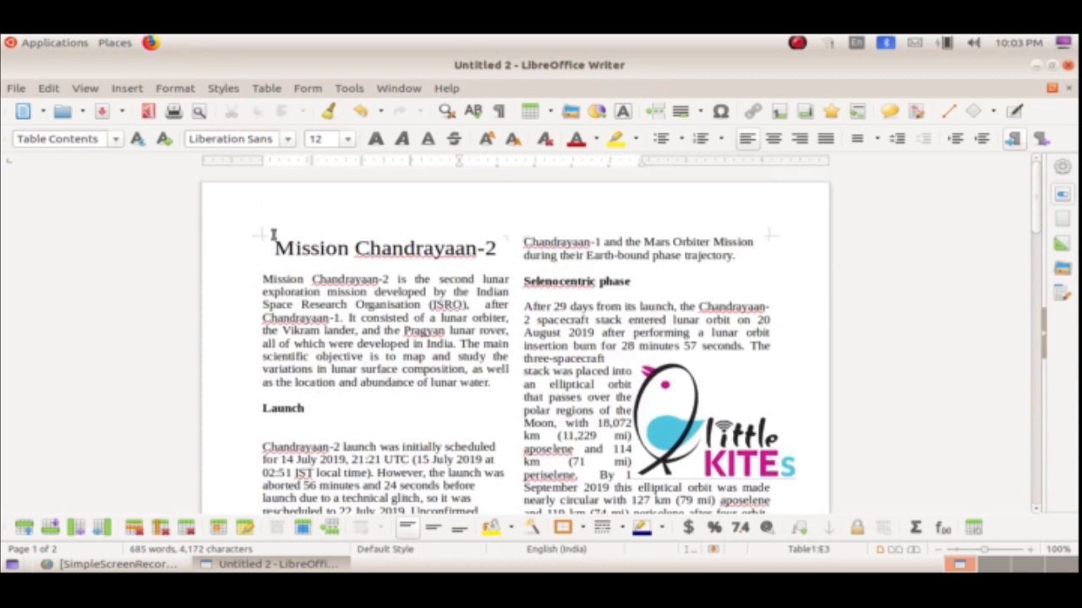
{"action": "left_click", "coordinate": [16, 89]}
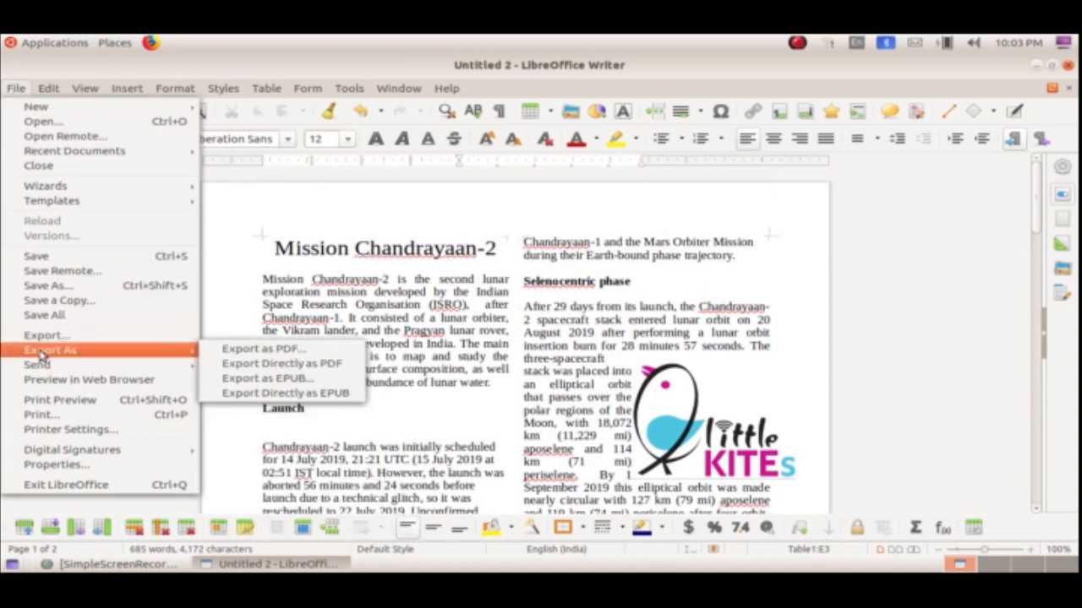
{"action": "mouse_move", "coordinate": [106, 350]}
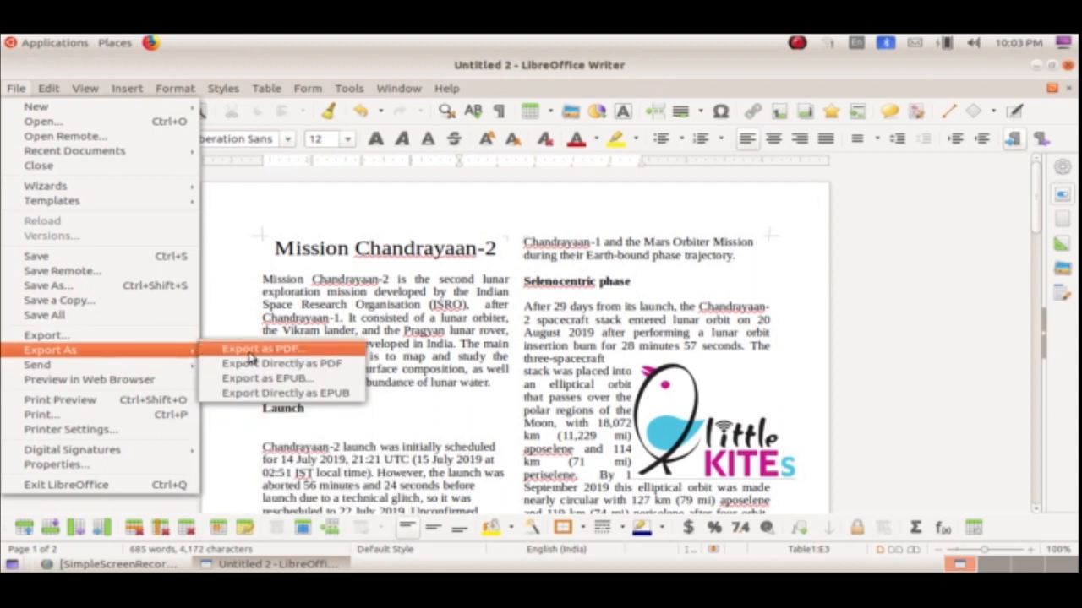
{"action": "left_click", "coordinate": [251, 349]}
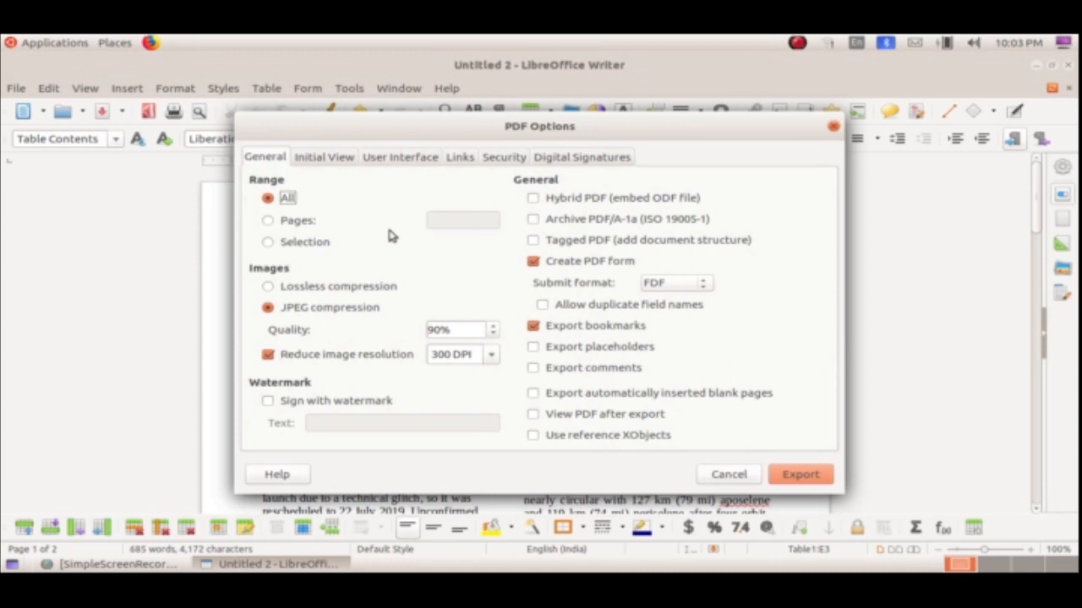
Compare the Pages and Selection ranges, set the export range back to All and proceed with the PDF export.
{"action": "left_click", "coordinate": [271, 226]}
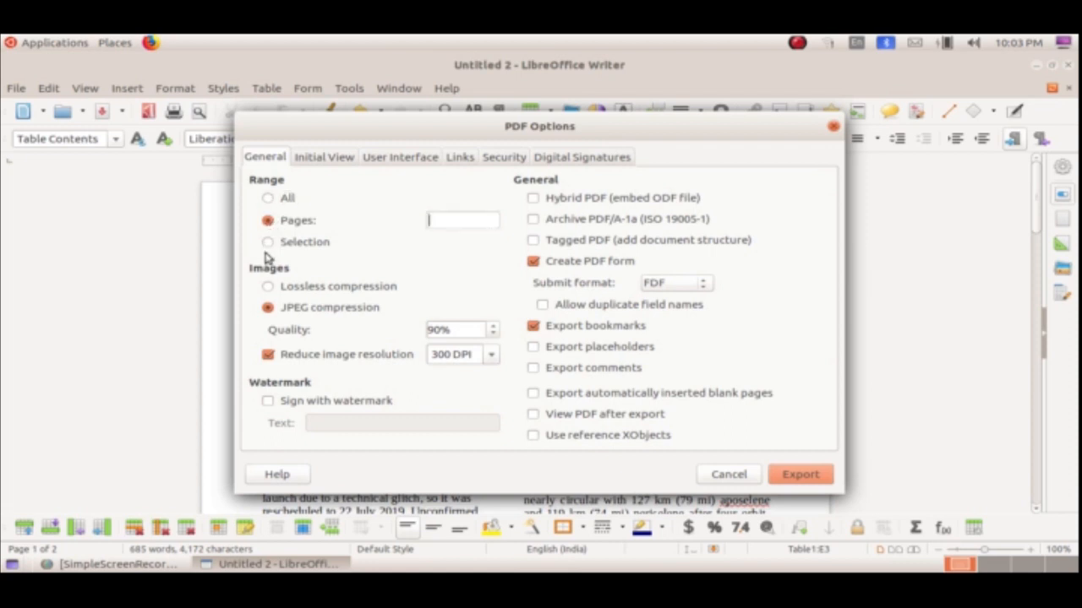
{"action": "left_click", "coordinate": [267, 243]}
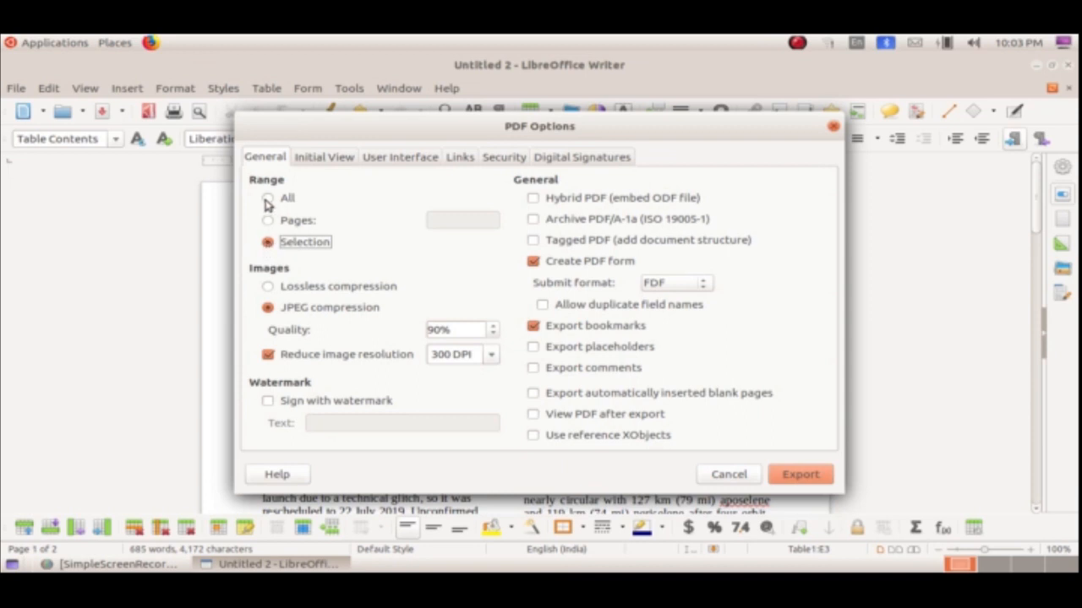
{"action": "left_click", "coordinate": [267, 199]}
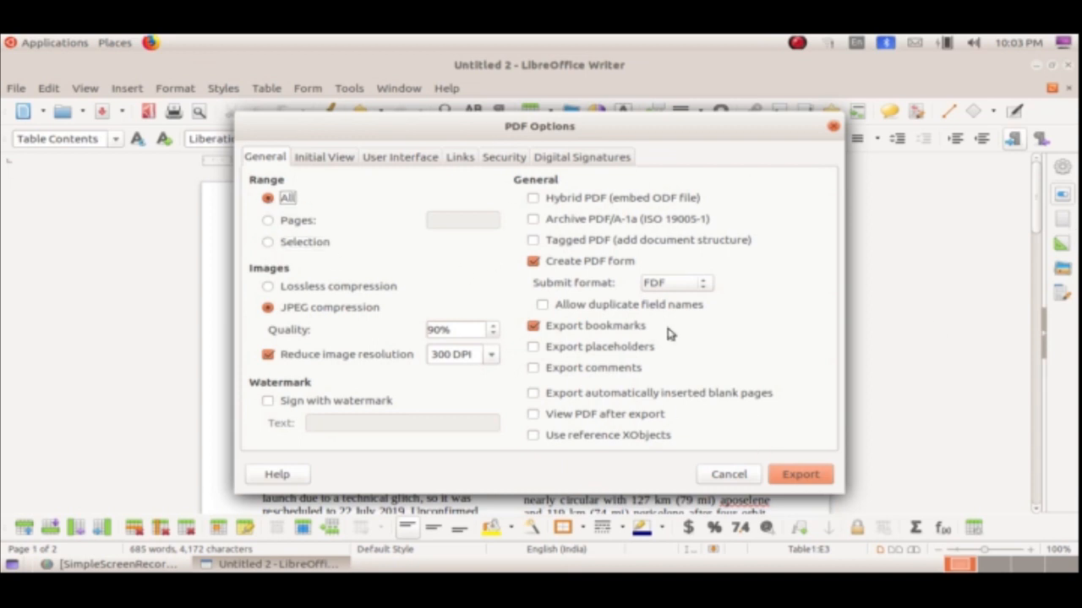
{"action": "left_click", "coordinate": [800, 475]}
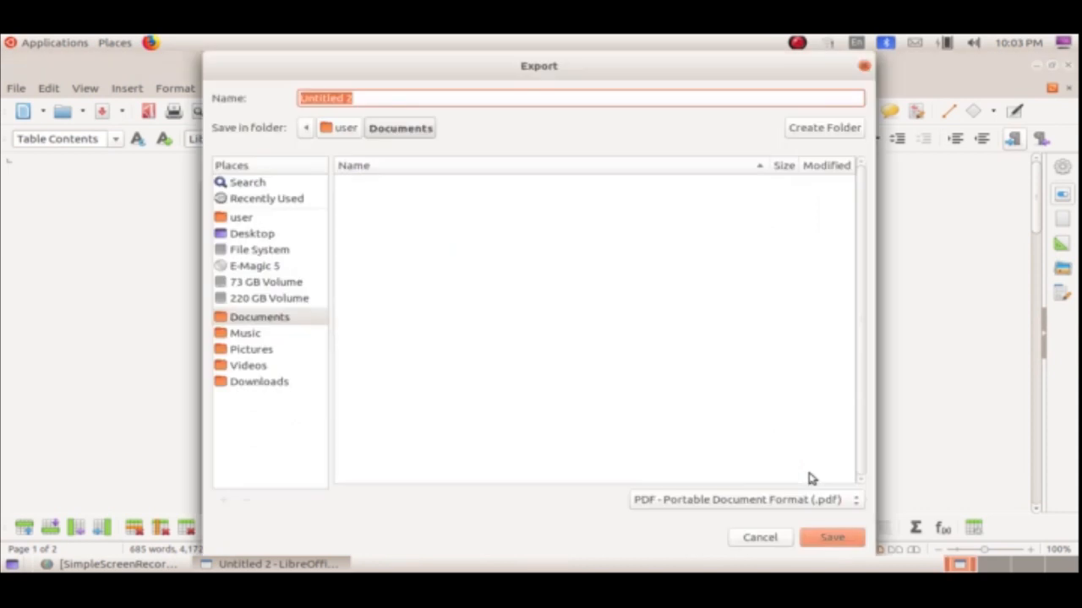
Save the exported PDF to the Desktop folder under the name page.
{"action": "left_click", "coordinate": [260, 234]}
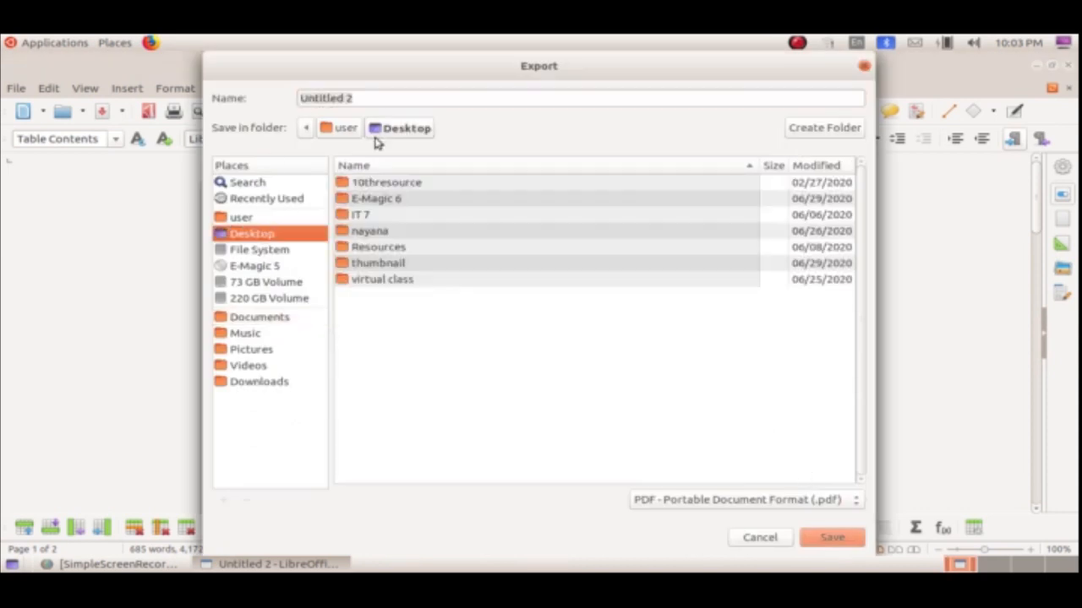
{"action": "left_click", "coordinate": [462, 98]}
{"action": "key", "text": "BackSpace"}
{"action": "key", "text": "BackSpace"}
{"action": "key", "text": "BackSpace"}
{"action": "key", "text": "BackSpace"}
{"action": "key", "text": "BackSpace"}
{"action": "key", "text": "BackSpace"}
{"action": "key", "text": "BackSpace"}
{"action": "key", "text": "BackSpace"}
{"action": "key", "text": "BackSpace"}
{"action": "key", "text": "BackSpace"}
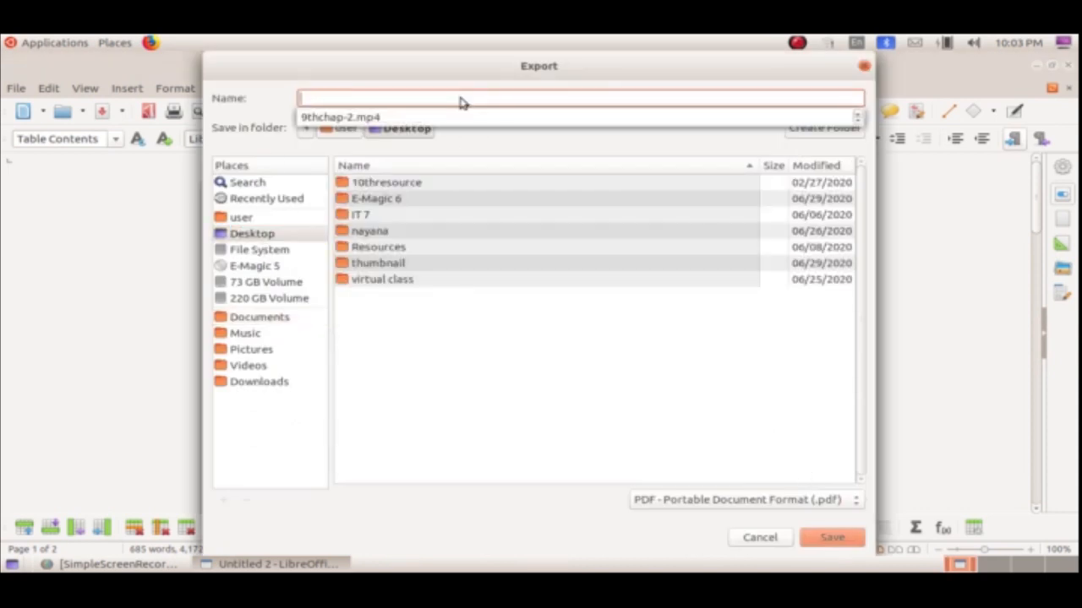
{"action": "type", "text": "page"}
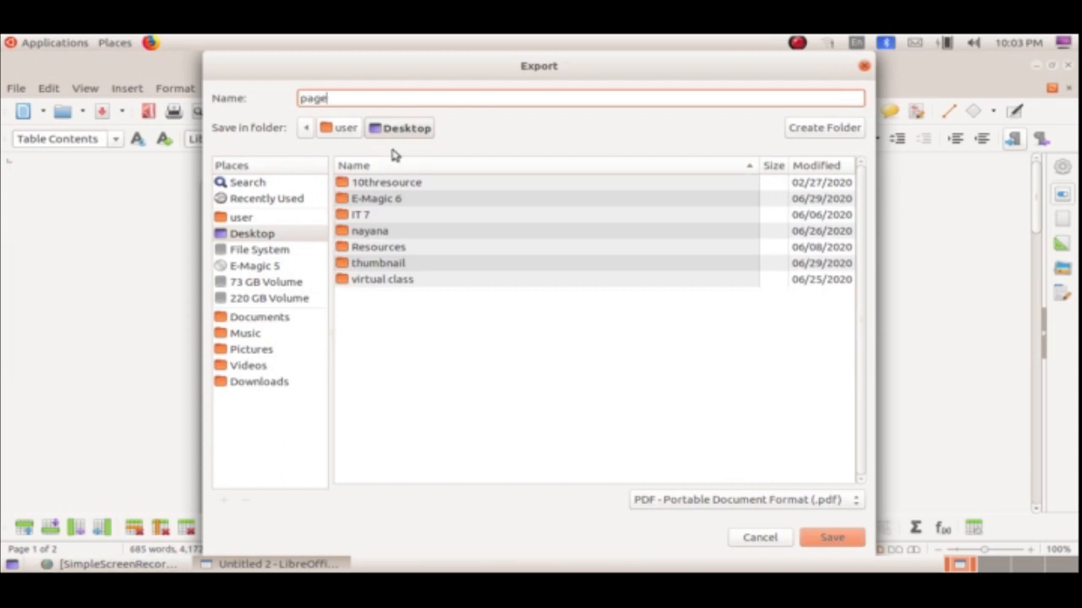
{"action": "left_click", "coordinate": [818, 545]}
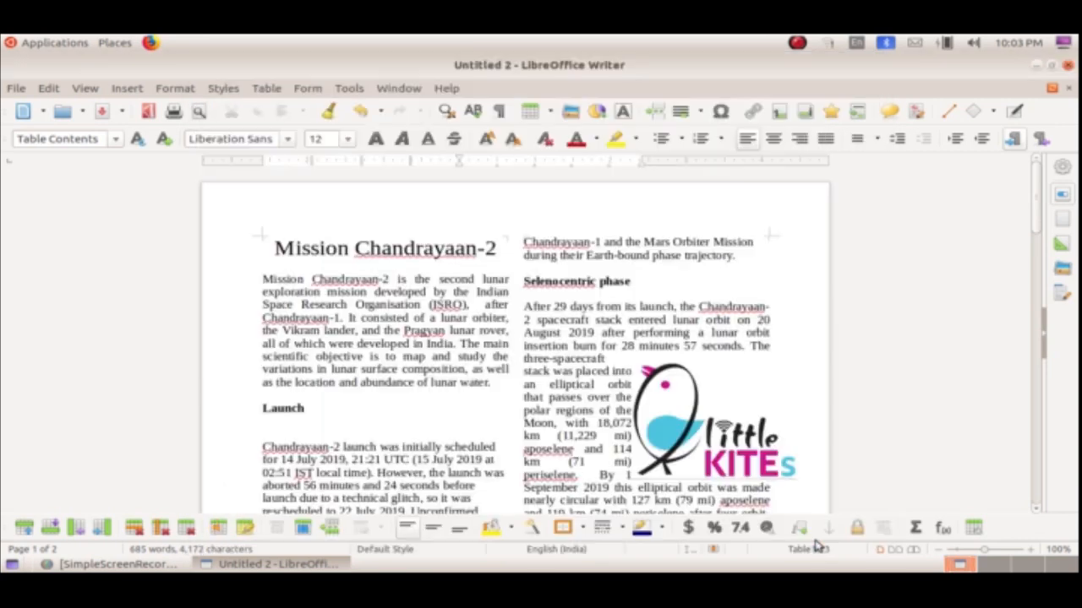
Minimize Writer, open page.pdf from the desktop in the document viewer and maximize its window.
{"action": "left_click", "coordinate": [1036, 65]}
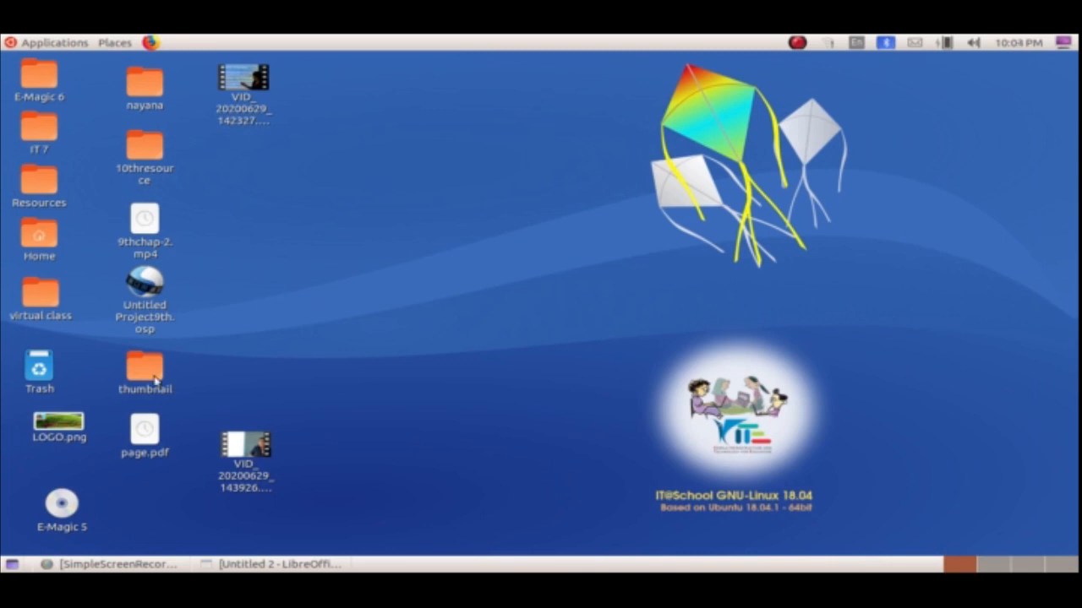
{"action": "left_click", "coordinate": [151, 459]}
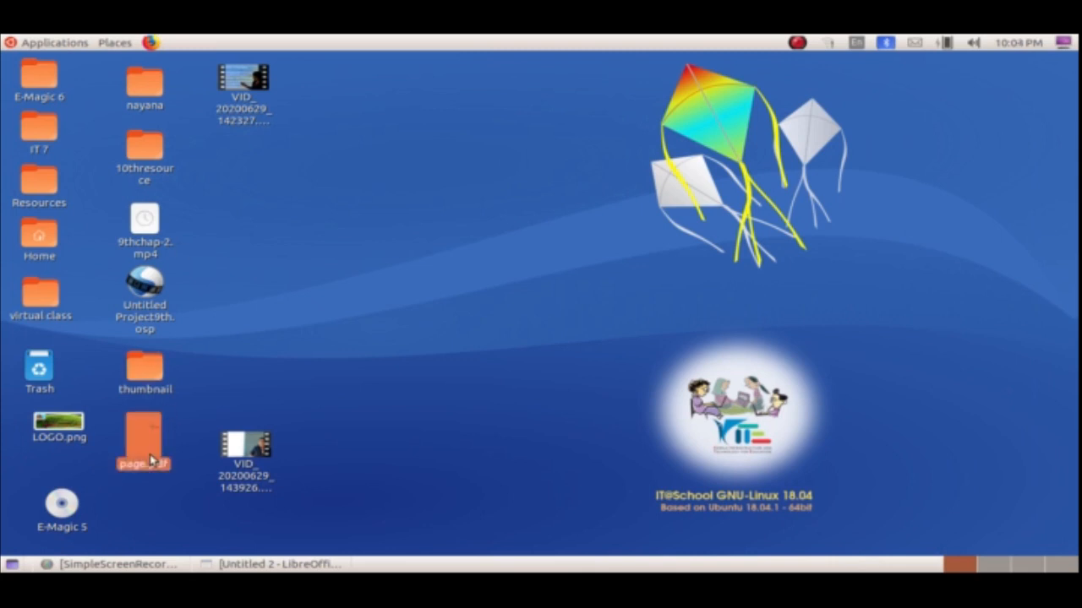
{"action": "double_click", "coordinate": [152, 458]}
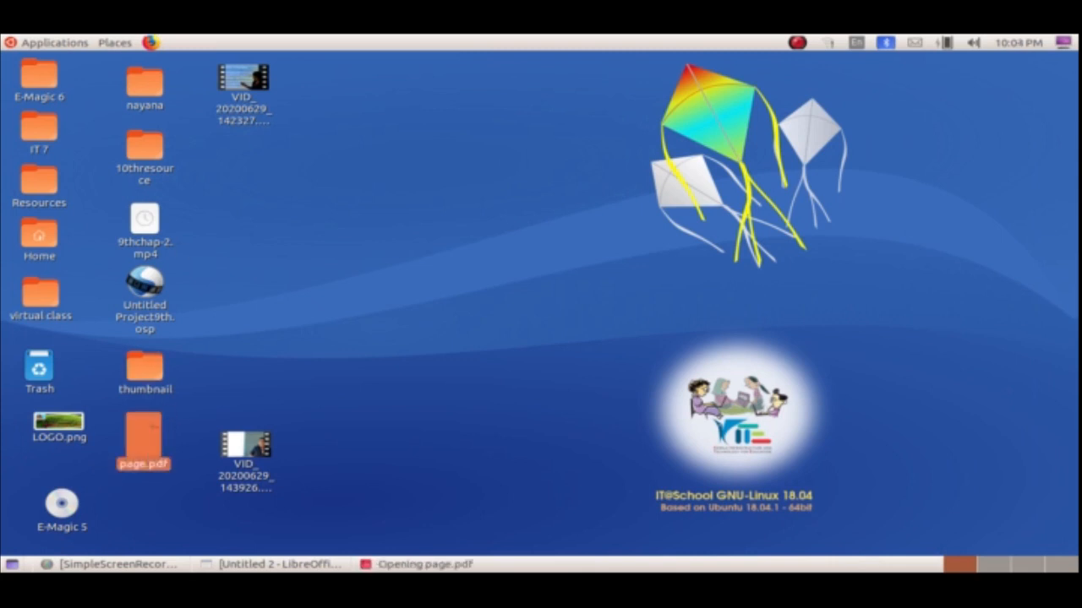
{"action": "scroll", "coordinate": [290, 369], "scroll_direction": "down", "scroll_amount": 10}
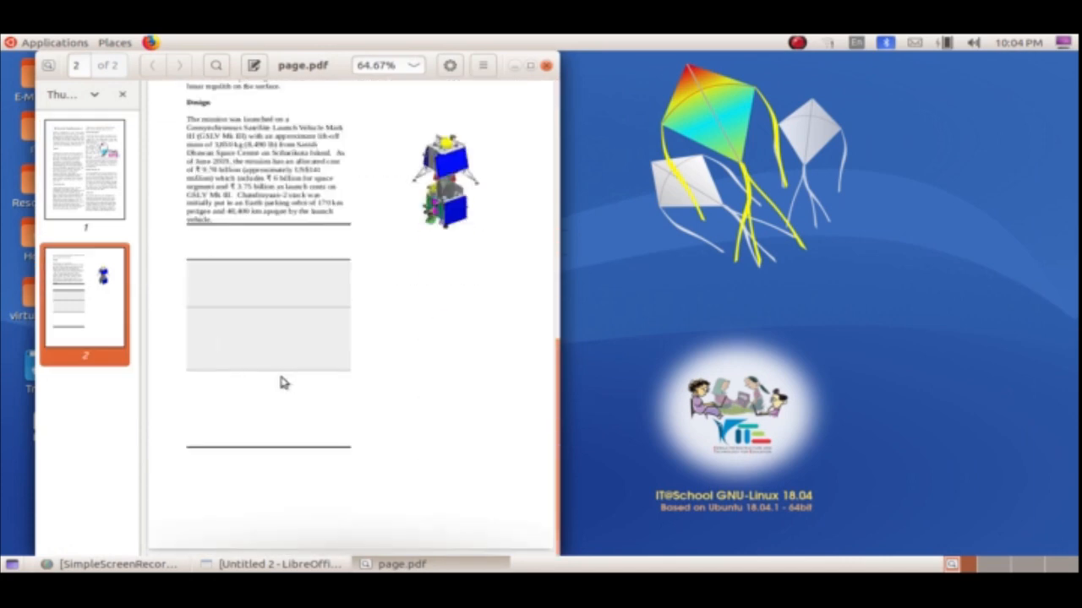
{"action": "scroll", "coordinate": [283, 382], "scroll_direction": "up", "scroll_amount": 10}
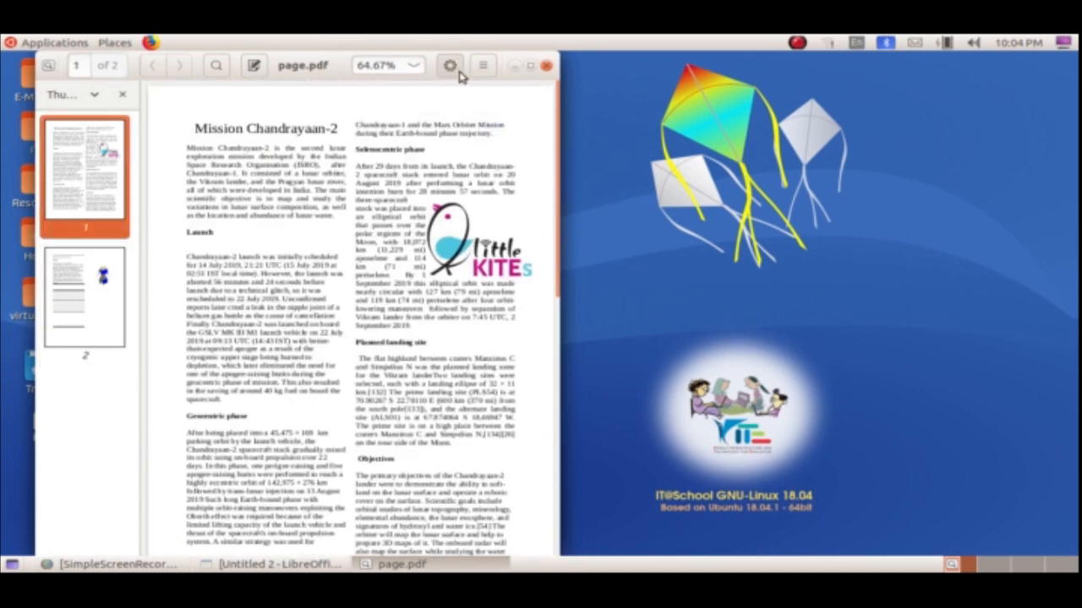
{"action": "left_click", "coordinate": [530, 65]}
Look through both pages of page.pdf, examining the column layout, the wrapped logo image and the Design section.
{"action": "scroll", "coordinate": [590, 330], "scroll_direction": "down", "scroll_amount": 6}
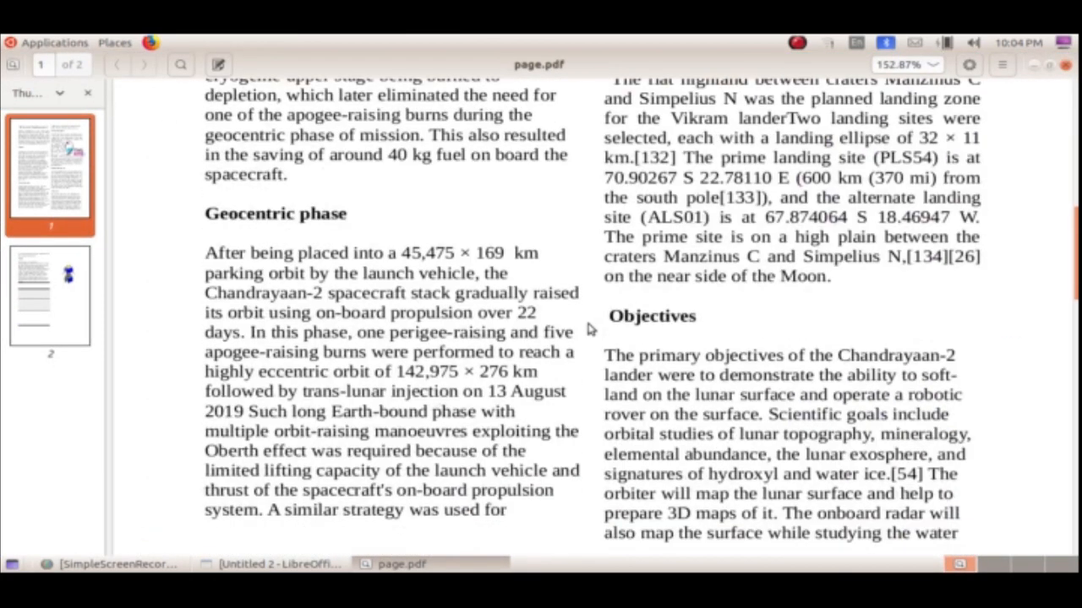
{"action": "scroll", "coordinate": [590, 329], "scroll_direction": "down", "scroll_amount": 12}
{"action": "scroll", "coordinate": [584, 333], "scroll_direction": "up", "scroll_amount": 11}
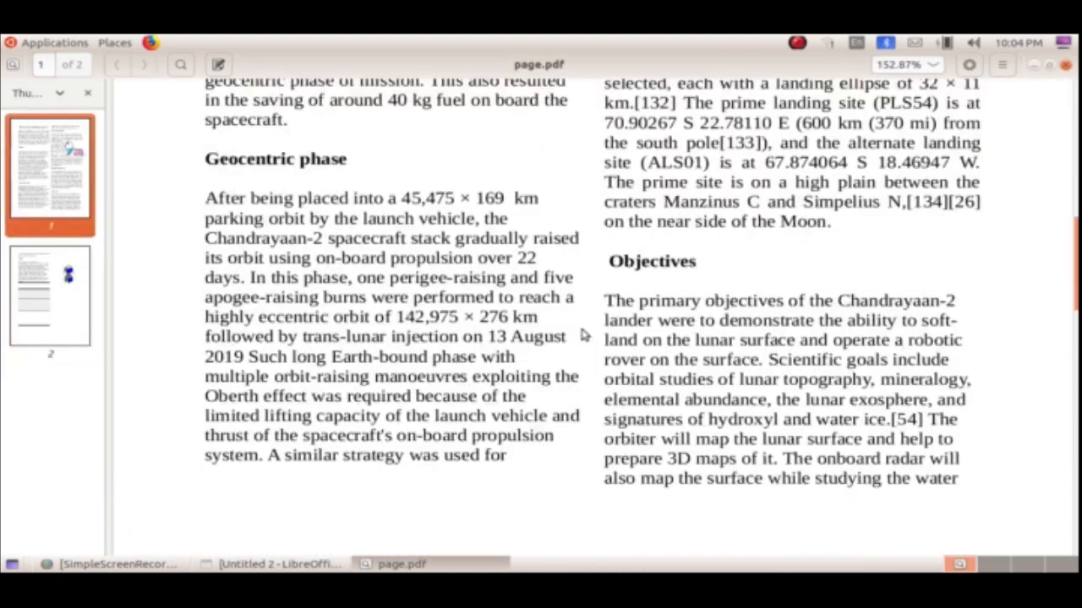
{"action": "scroll", "coordinate": [582, 335], "scroll_direction": "up", "scroll_amount": 10}
{"action": "scroll", "coordinate": [782, 354], "scroll_direction": "down", "scroll_amount": 2}
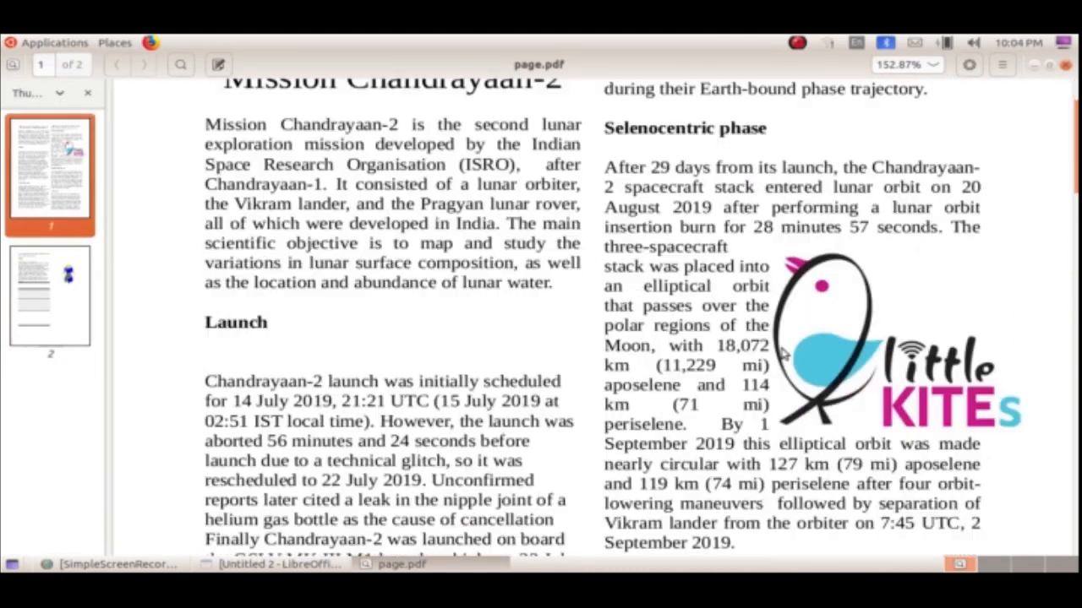
{"action": "scroll", "coordinate": [782, 354], "scroll_direction": "down", "scroll_amount": 5}
{"action": "scroll", "coordinate": [778, 355], "scroll_direction": "down", "scroll_amount": 10}
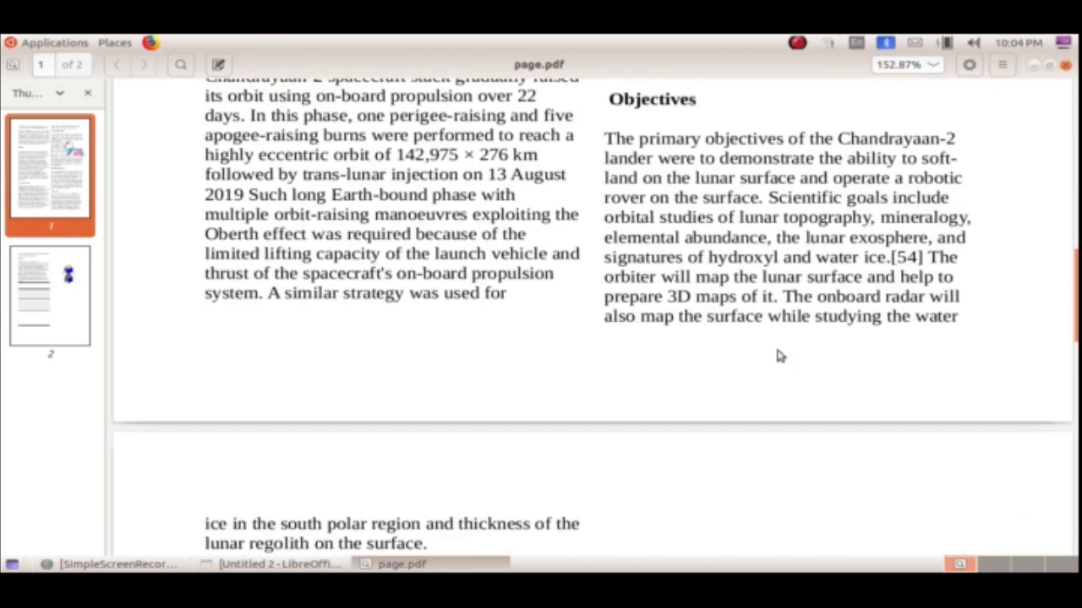
{"action": "scroll", "coordinate": [775, 359], "scroll_direction": "up", "scroll_amount": 9}
{"action": "scroll", "coordinate": [772, 355], "scroll_direction": "up", "scroll_amount": 6}
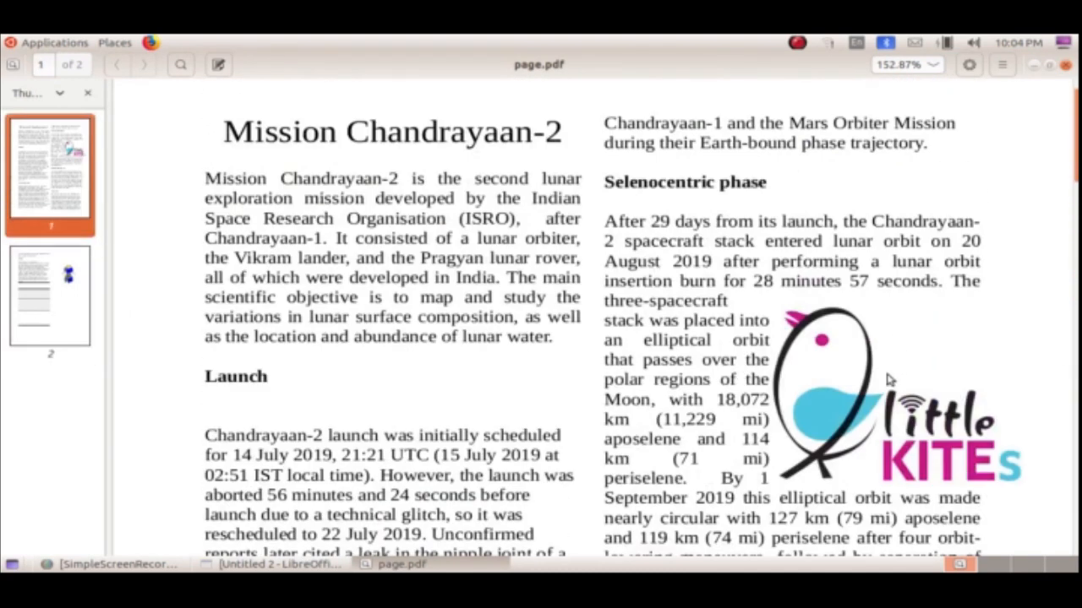
{"action": "scroll", "coordinate": [279, 389], "scroll_direction": "down", "scroll_amount": 5}
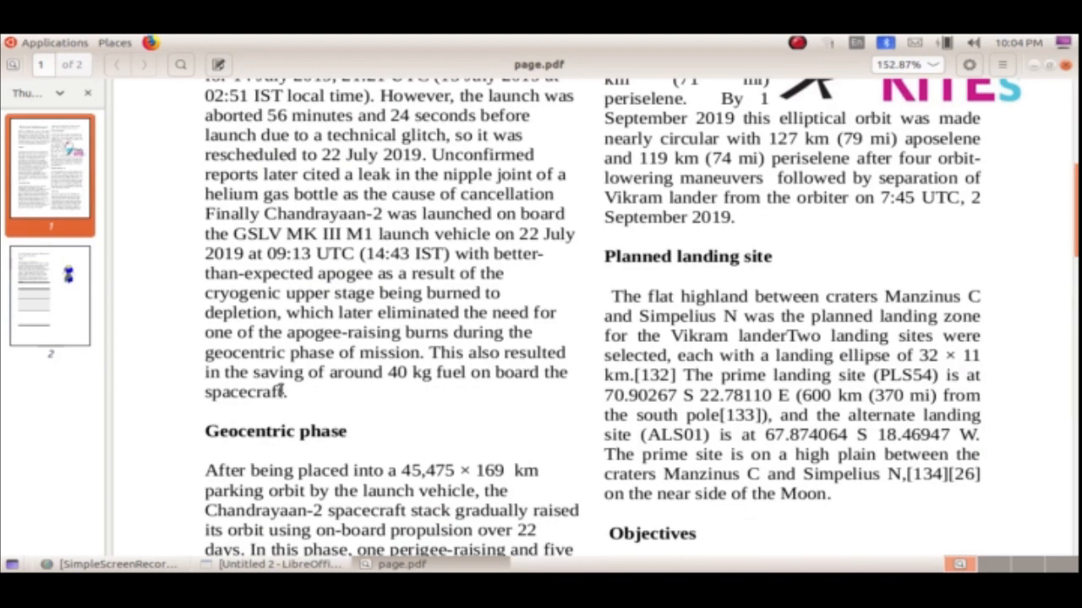
{"action": "scroll", "coordinate": [309, 395], "scroll_direction": "down", "scroll_amount": 9}
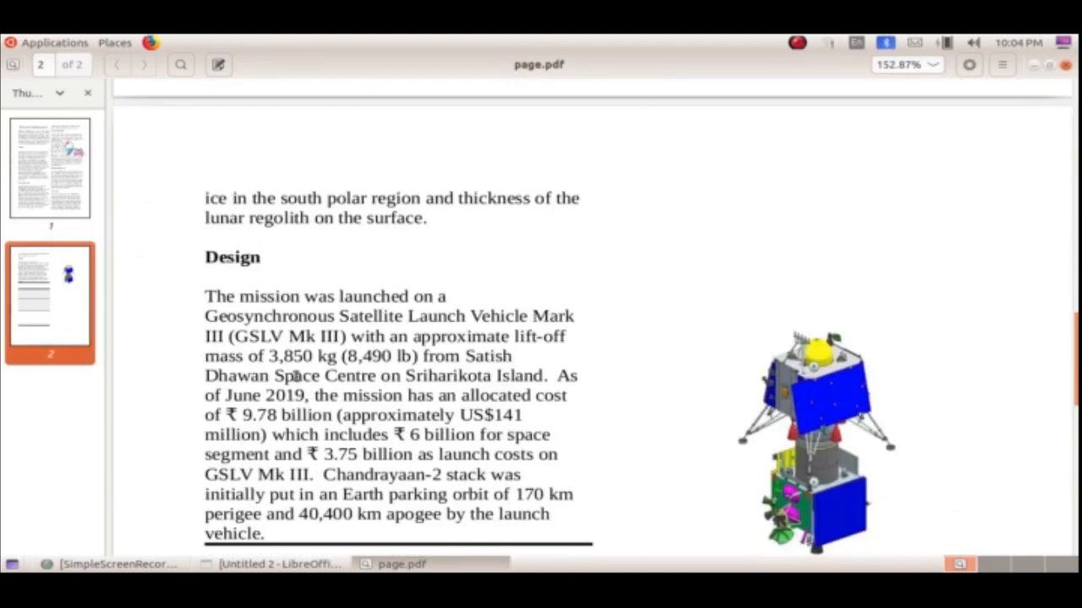
{"action": "scroll", "coordinate": [309, 376], "scroll_direction": "up", "scroll_amount": 8}
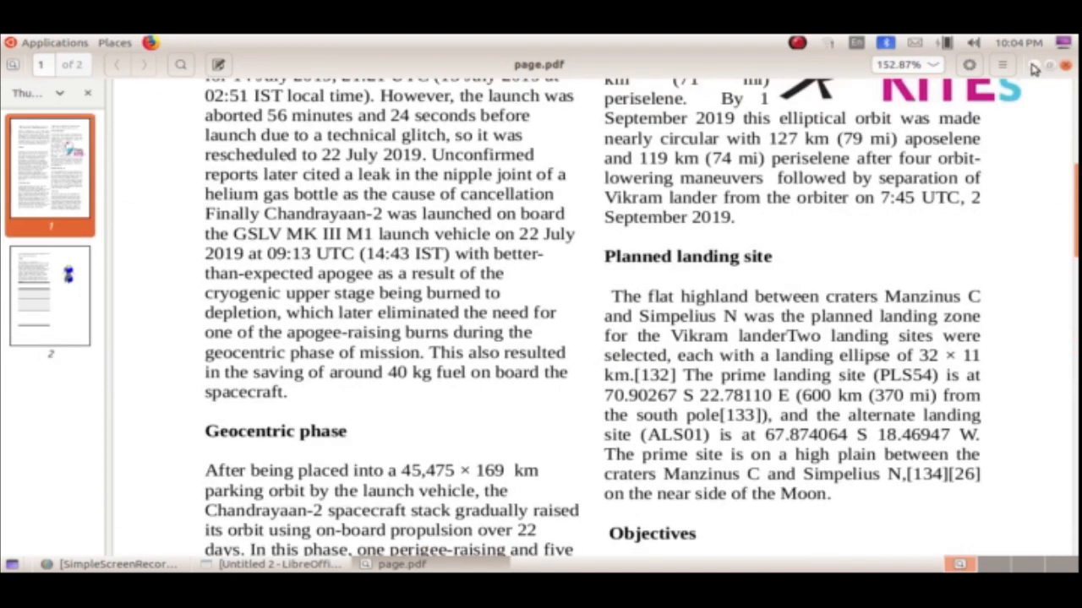
Minimize the PDF viewer and switch back to the start of the Untitled 2 document in LibreOffice Writer.
{"action": "left_click", "coordinate": [1033, 67]}
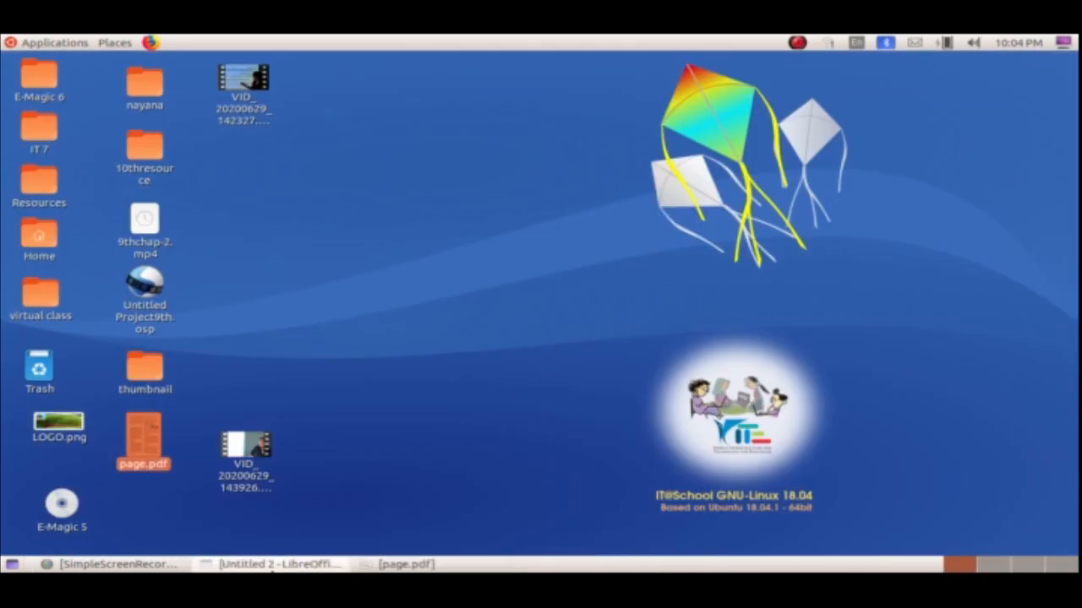
{"action": "left_click", "coordinate": [260, 566]}
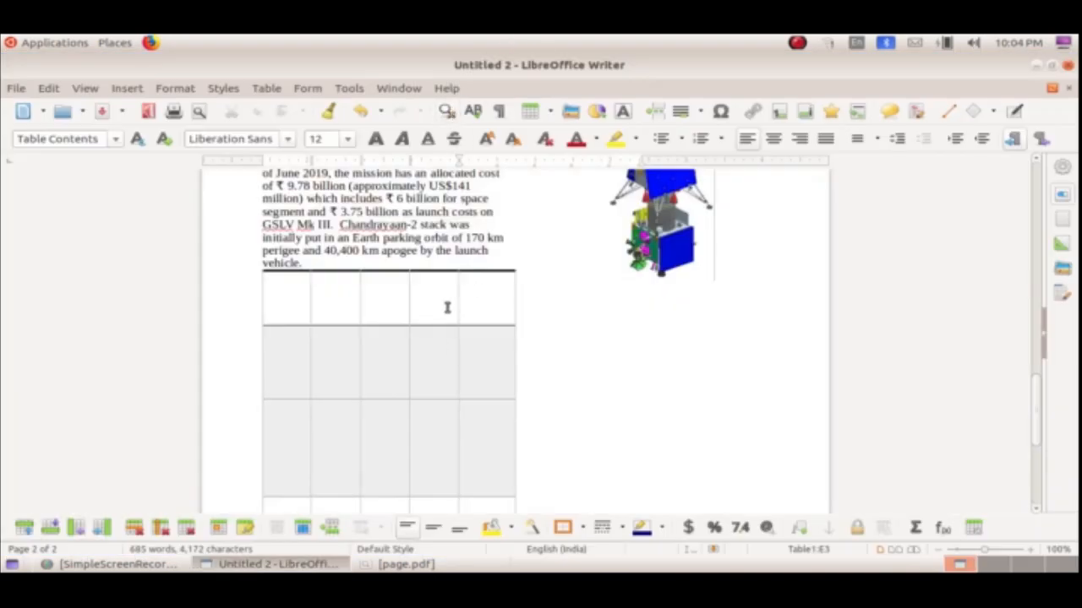
{"action": "scroll", "coordinate": [481, 368], "scroll_direction": "up", "scroll_amount": 10}
{"action": "scroll", "coordinate": [520, 364], "scroll_direction": "up", "scroll_amount": 5}
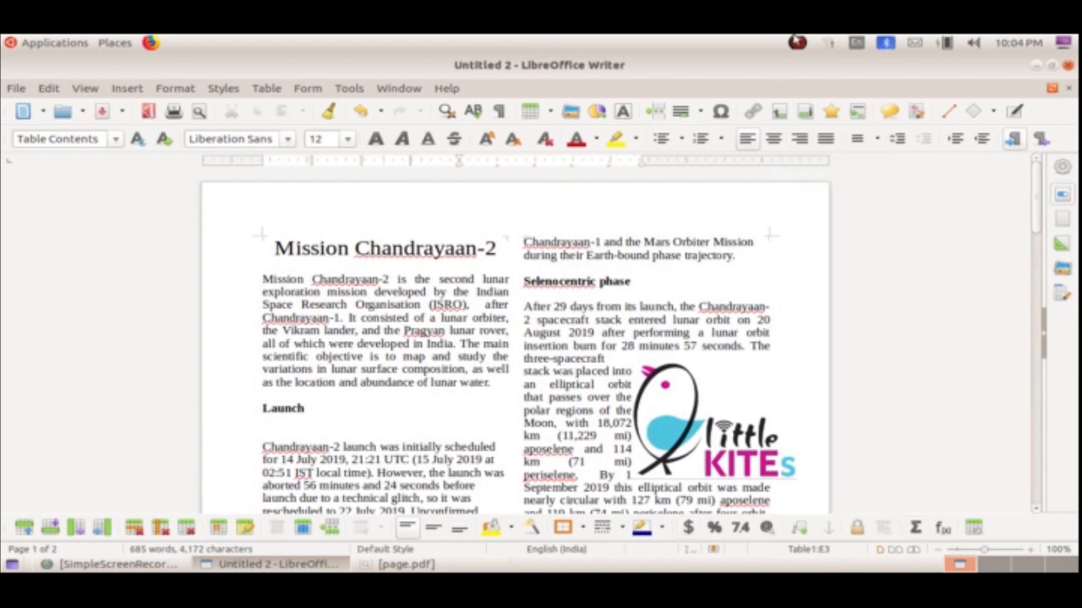
{"action": "left_click", "coordinate": [797, 43]}
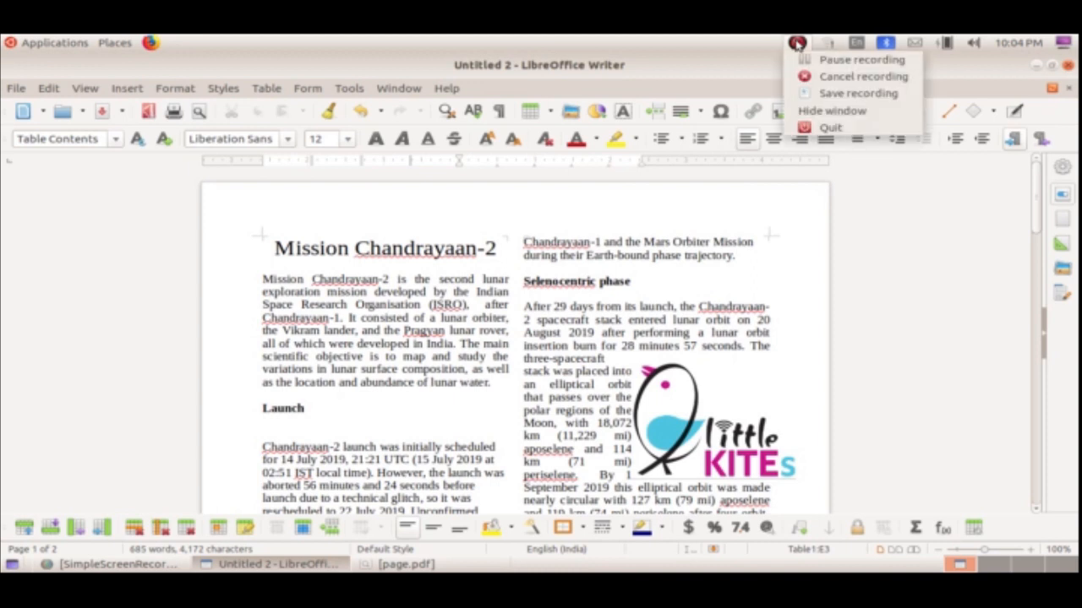